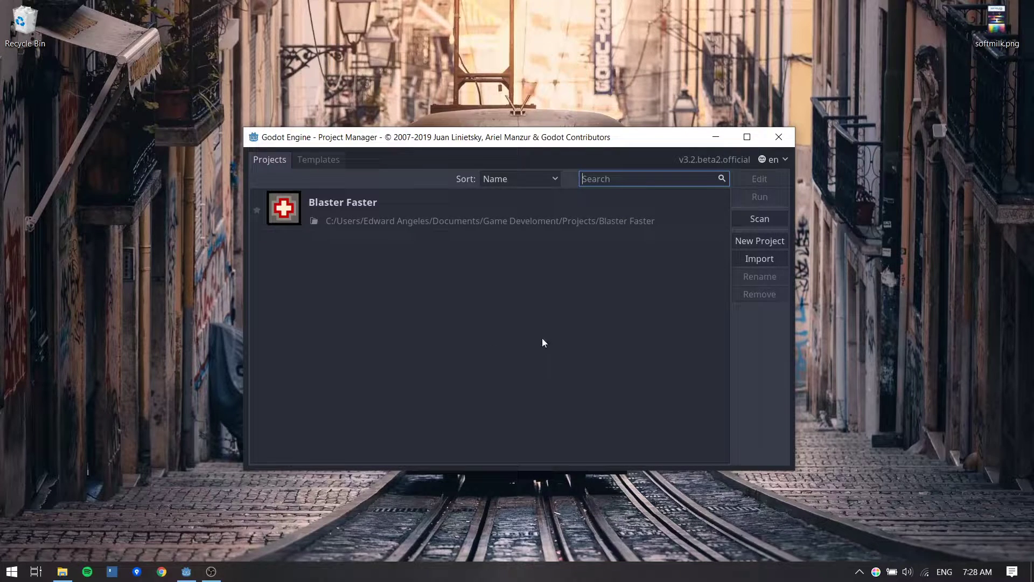
Create a new project named Platformer in a new Documents subfolder called Platformer, using the OpenGL ES 3.0 renderer, and open it.
click(742, 242)
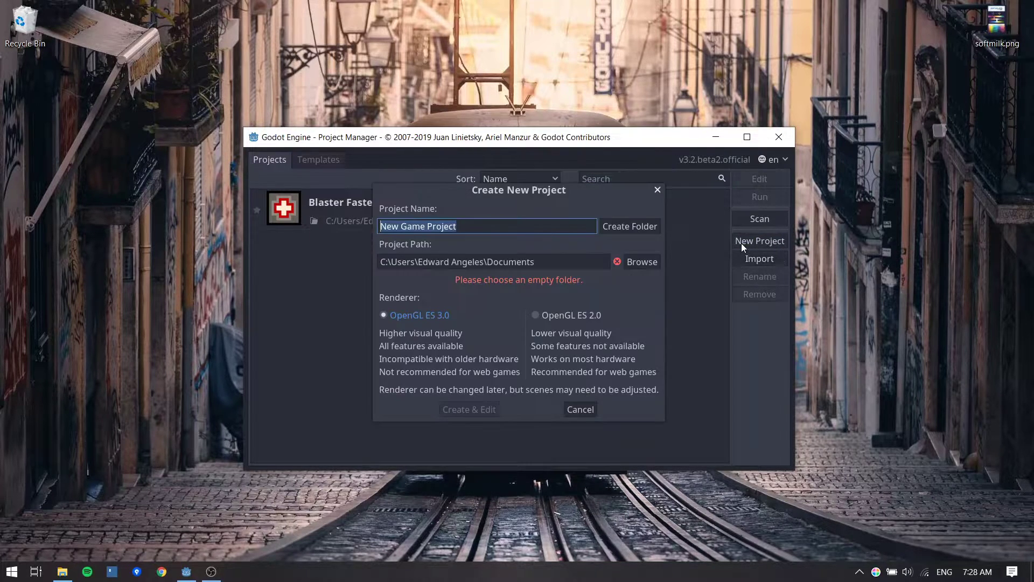
click(642, 263)
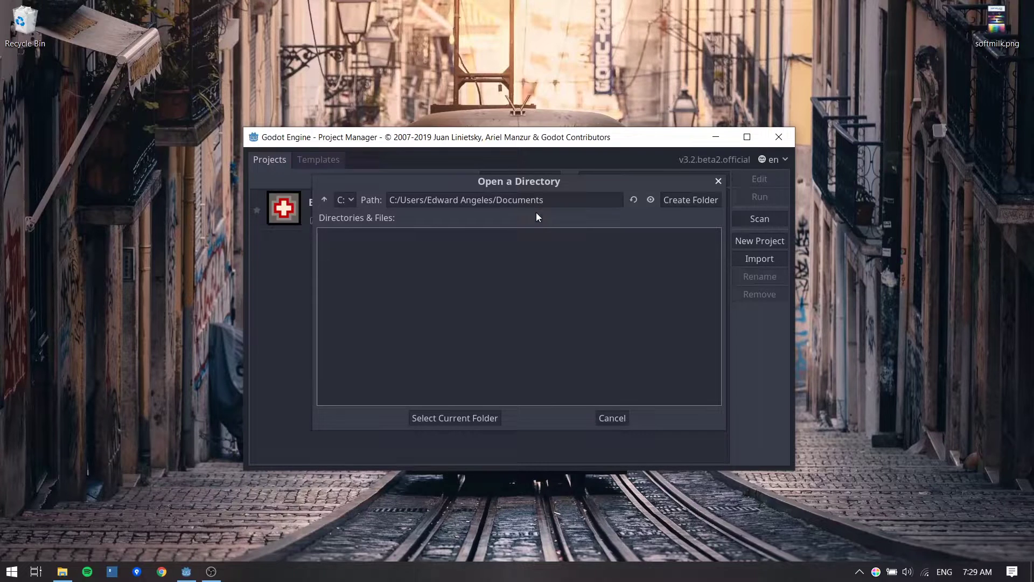
click(667, 204)
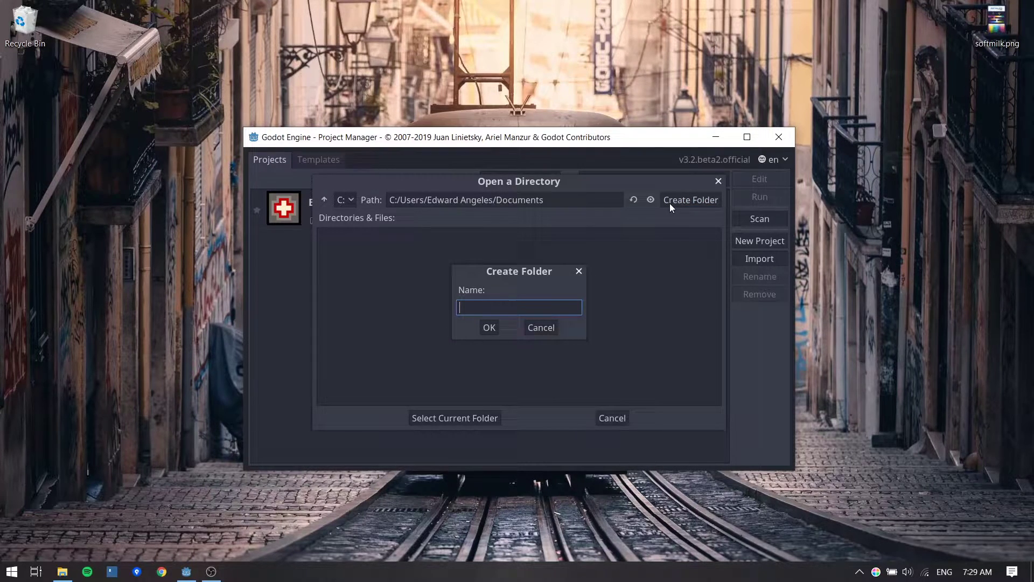
text(Platformer)
click(489, 327)
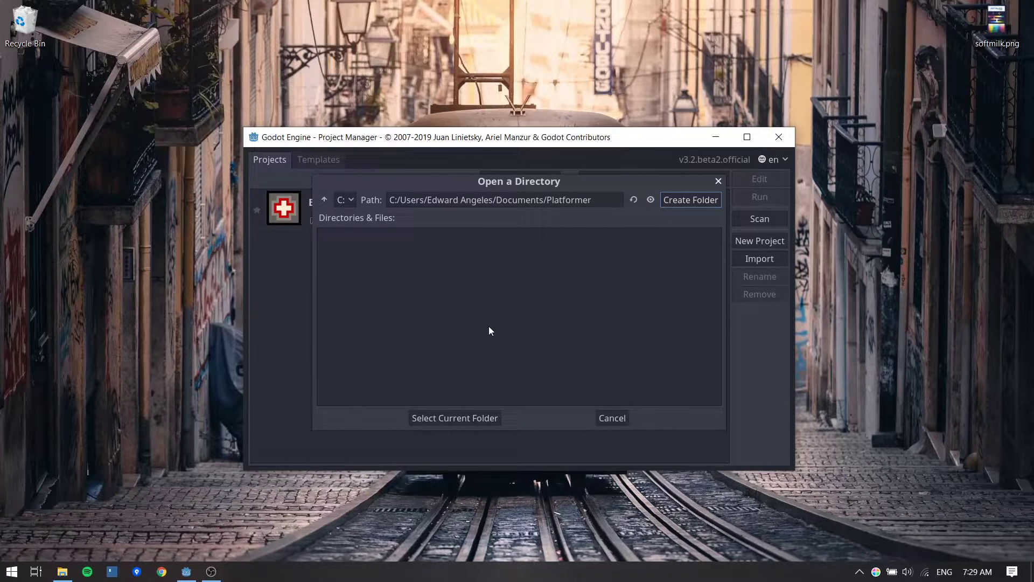
click(467, 420)
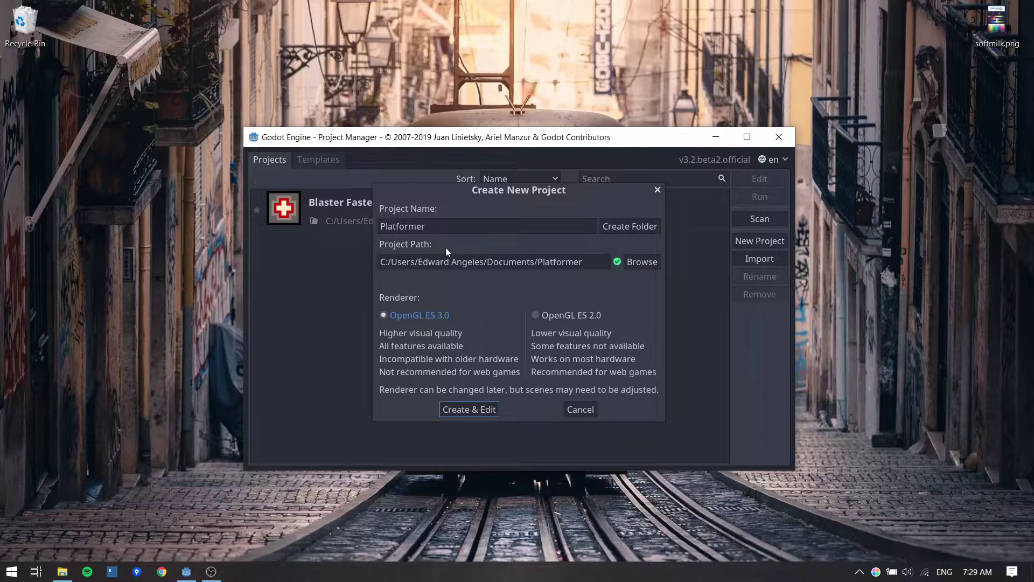
click(471, 409)
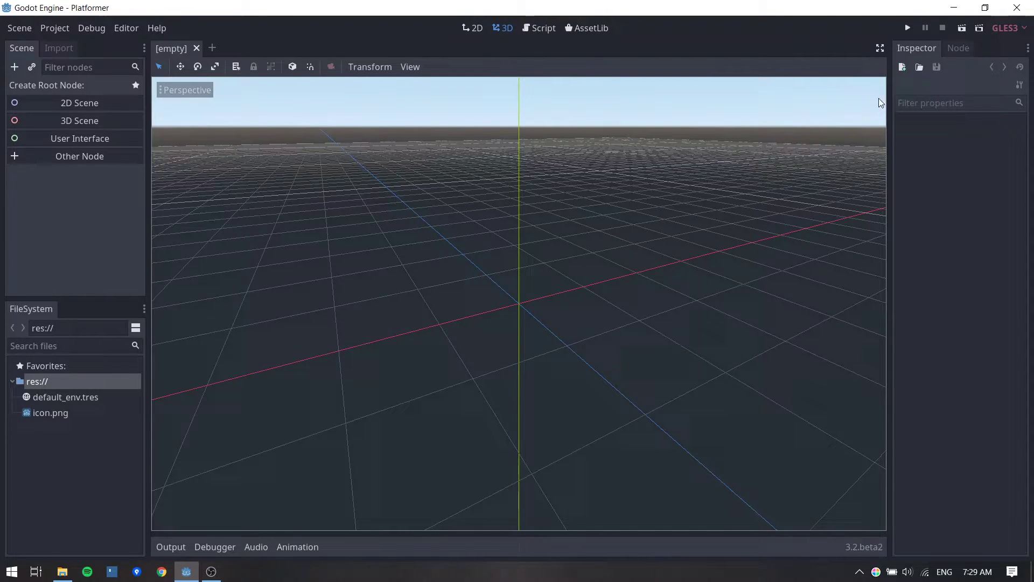
Move the Inspector and Node docks to the upper slot of the outermost right dock column, with Inspector shown in front.
click(1028, 48)
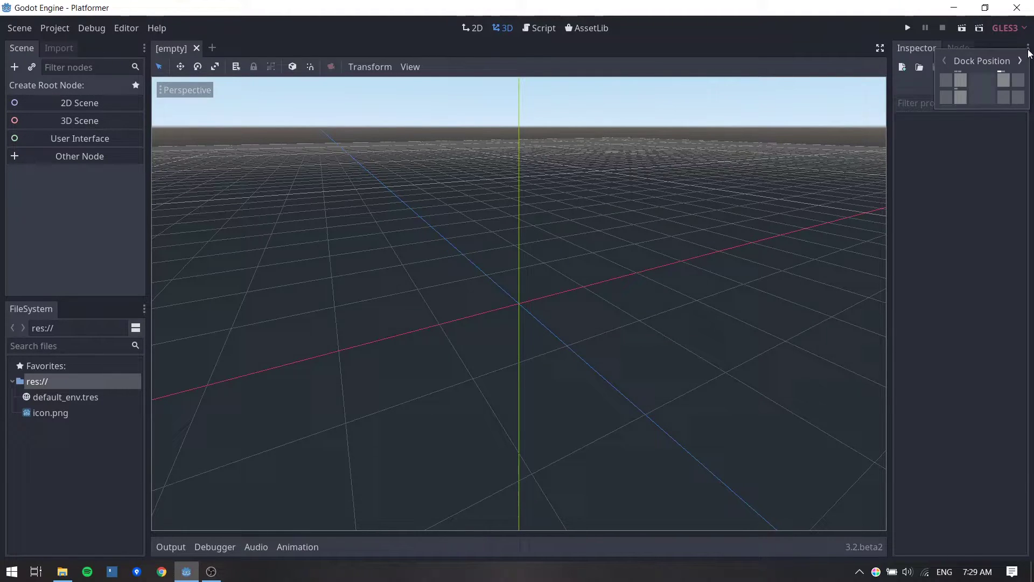
click(1017, 80)
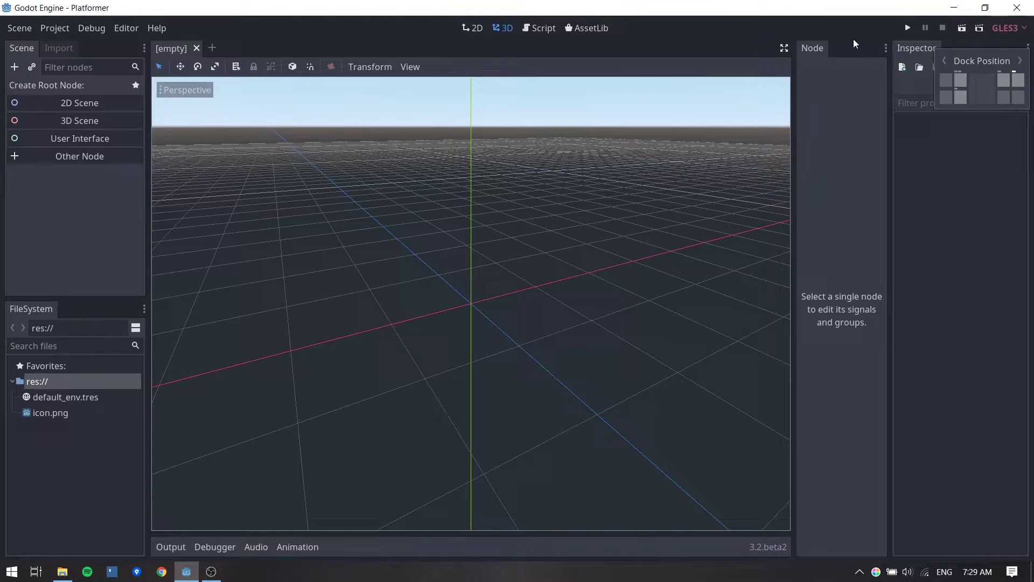
click(886, 47)
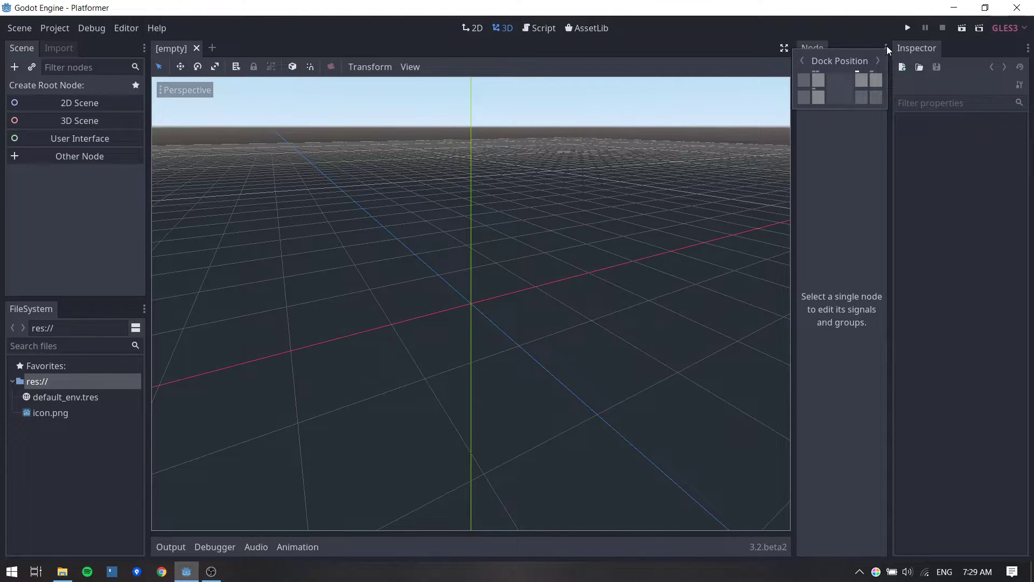
click(876, 76)
click(860, 28)
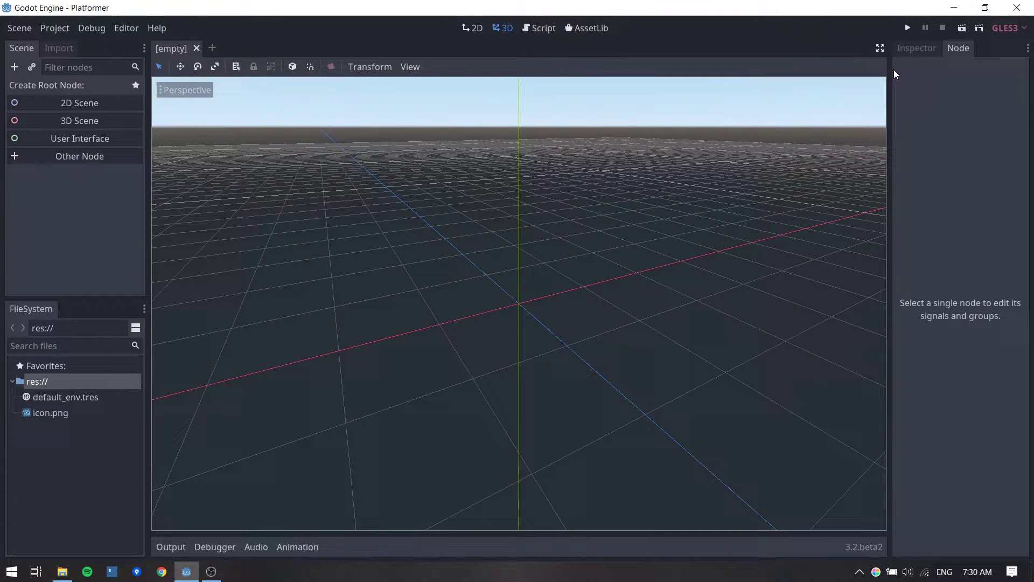
click(916, 49)
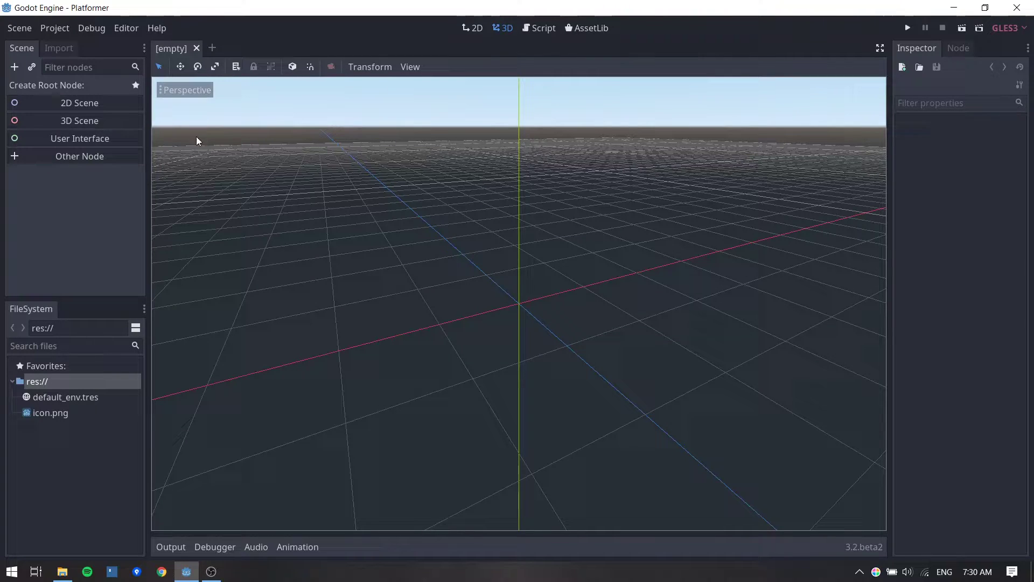
Move the Scene and Import docks to the upper slot of the inner right dock column and FileSystem to the slot below them.
click(144, 49)
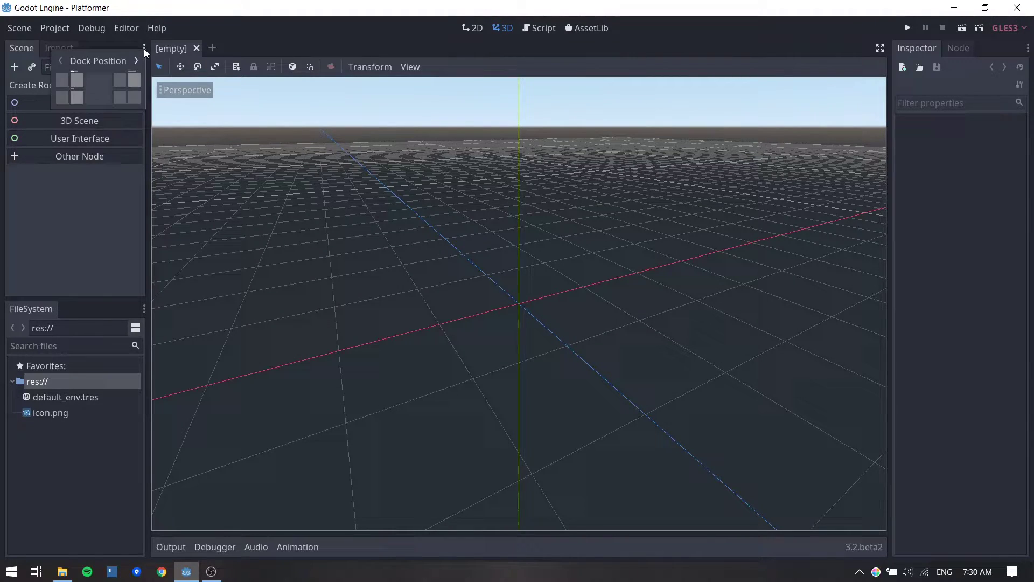
click(118, 78)
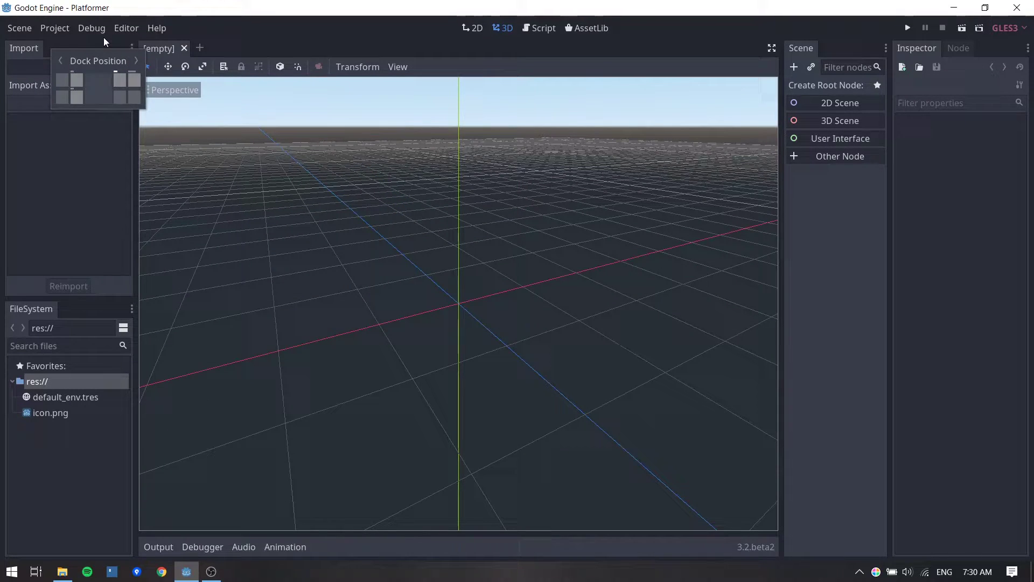
click(132, 48)
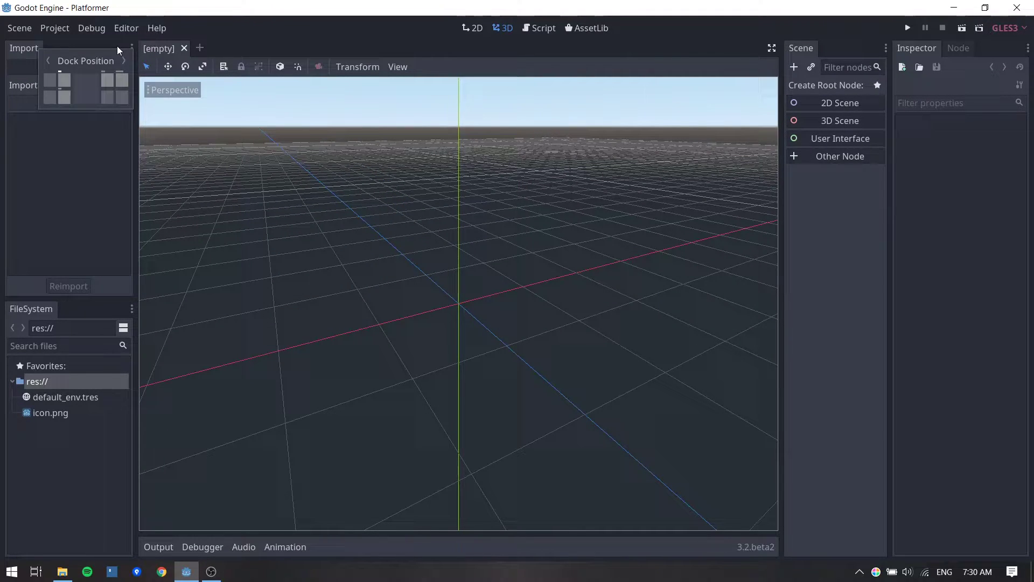
click(108, 82)
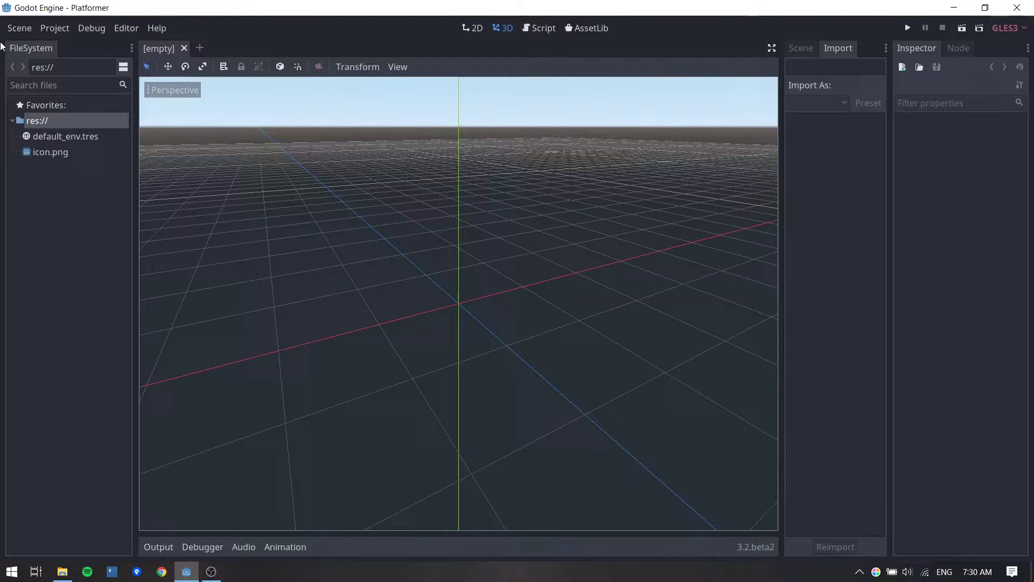
click(132, 49)
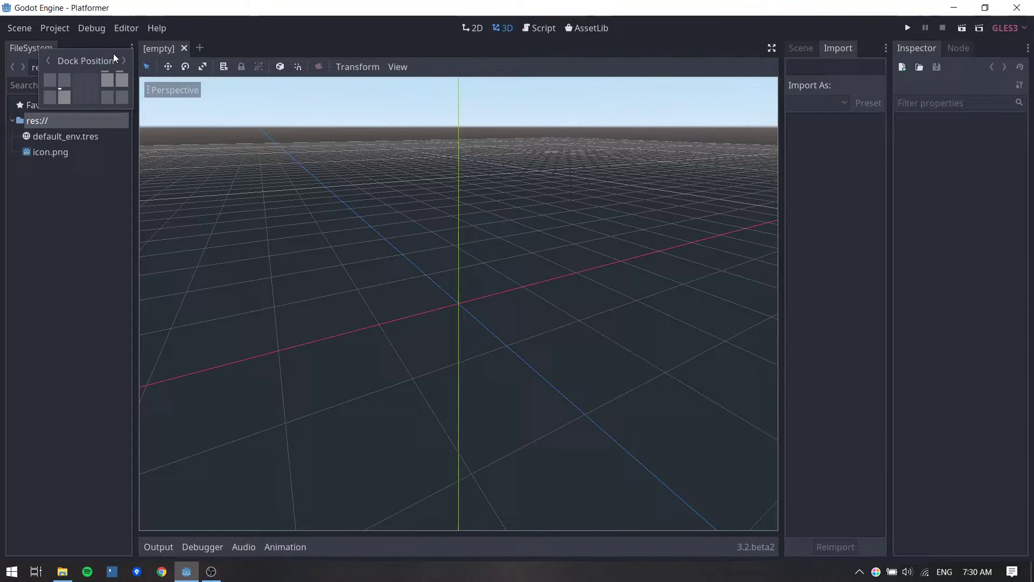
click(109, 94)
click(221, 41)
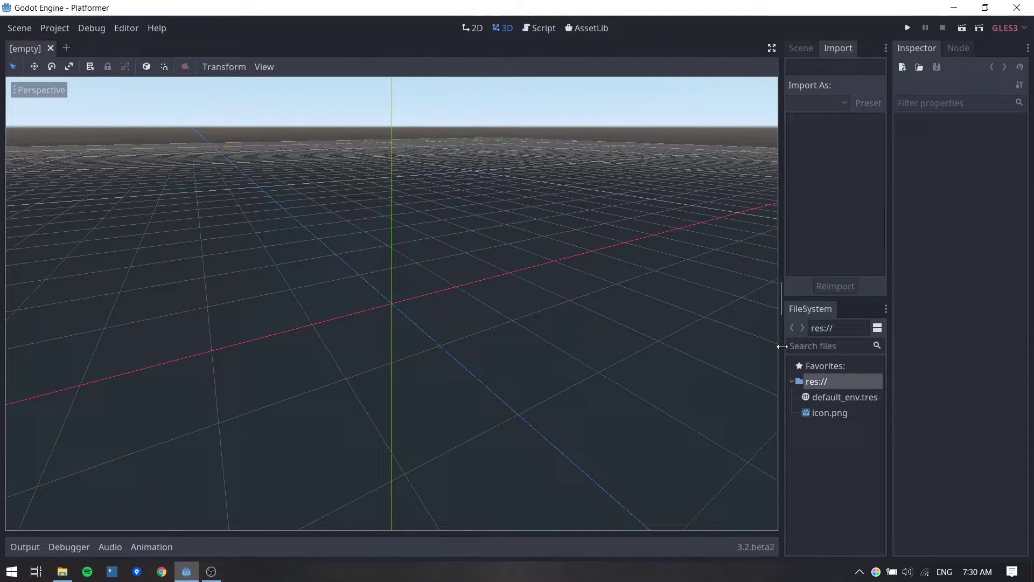
Widen the two right-hand dock columns, leaving the Inspector column somewhat wider than the Import and FileSystem column.
drag(782, 298, 715, 303)
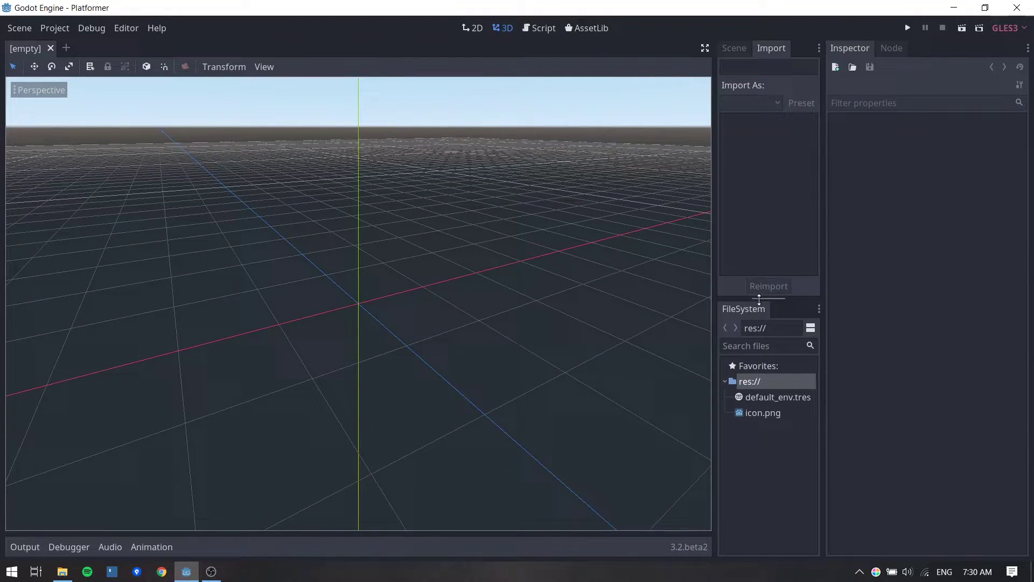
drag(822, 293, 849, 290)
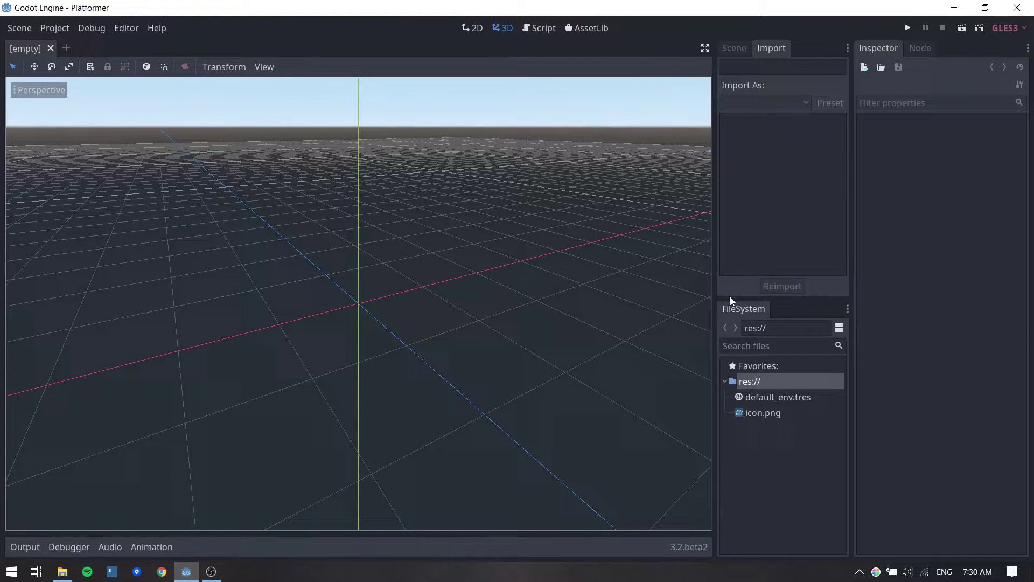
drag(713, 293, 699, 294)
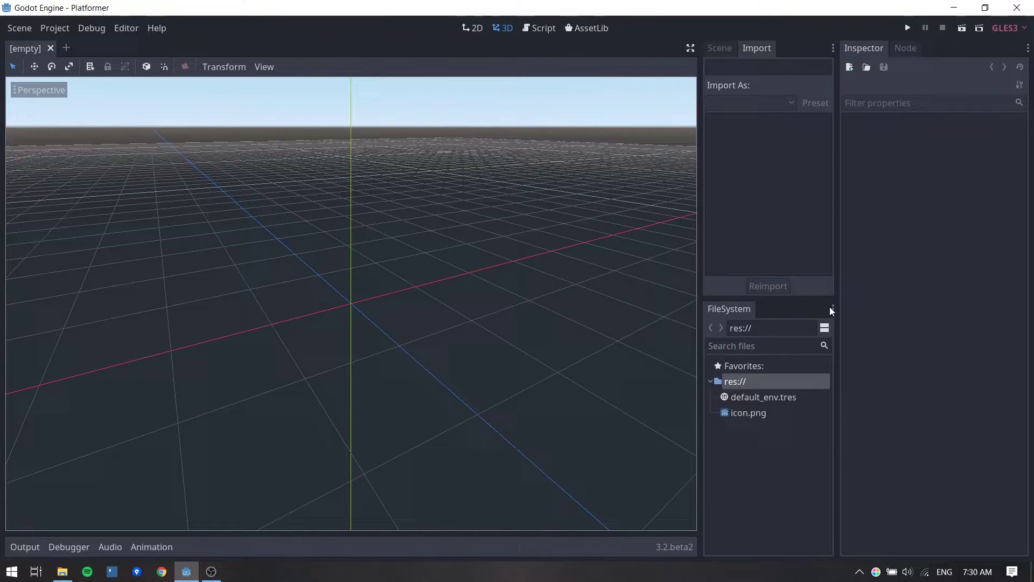
drag(837, 297, 847, 291)
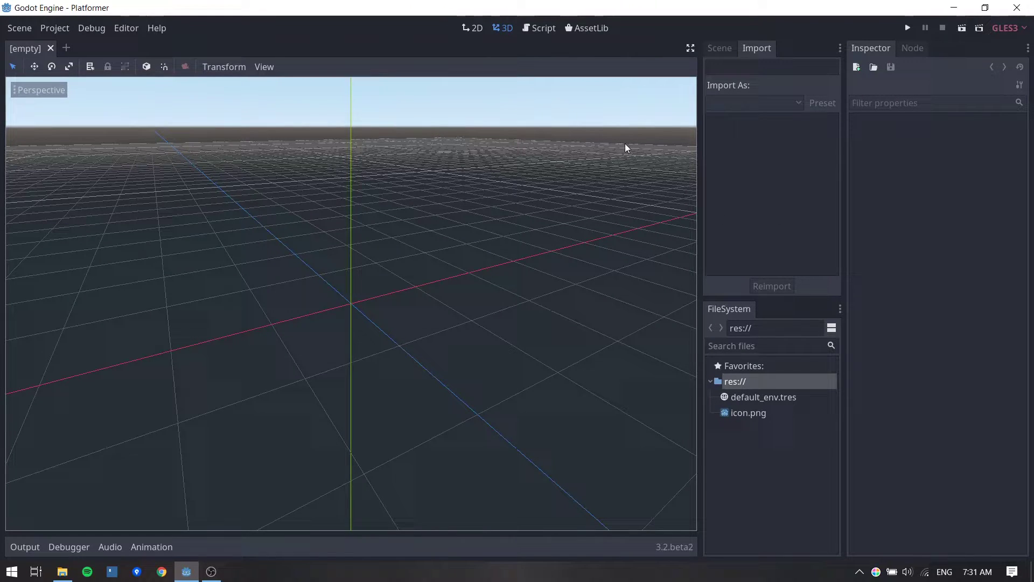
Show the Scene dock, create a 2D Scene root node and rename it world.
click(711, 49)
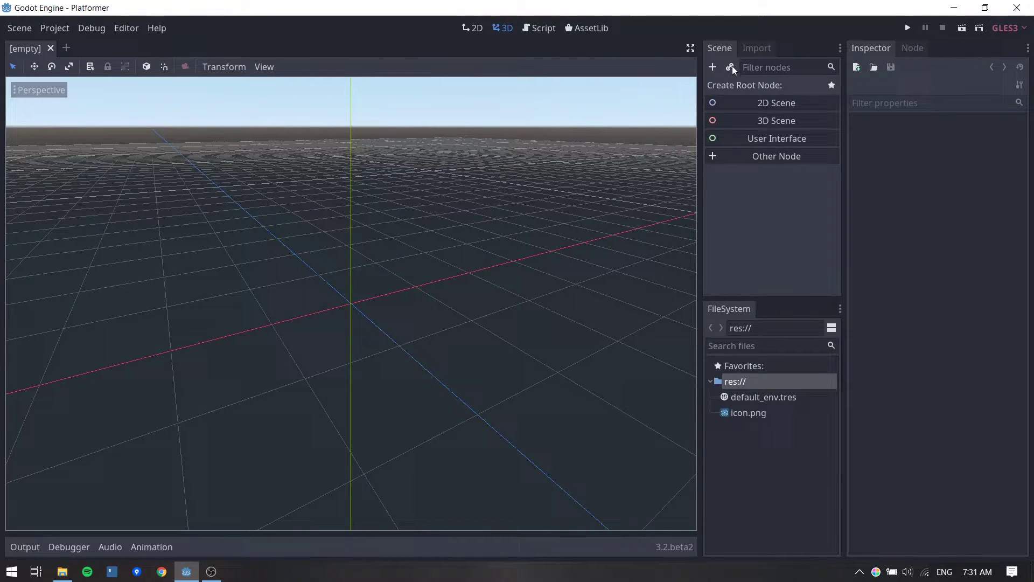
click(768, 101)
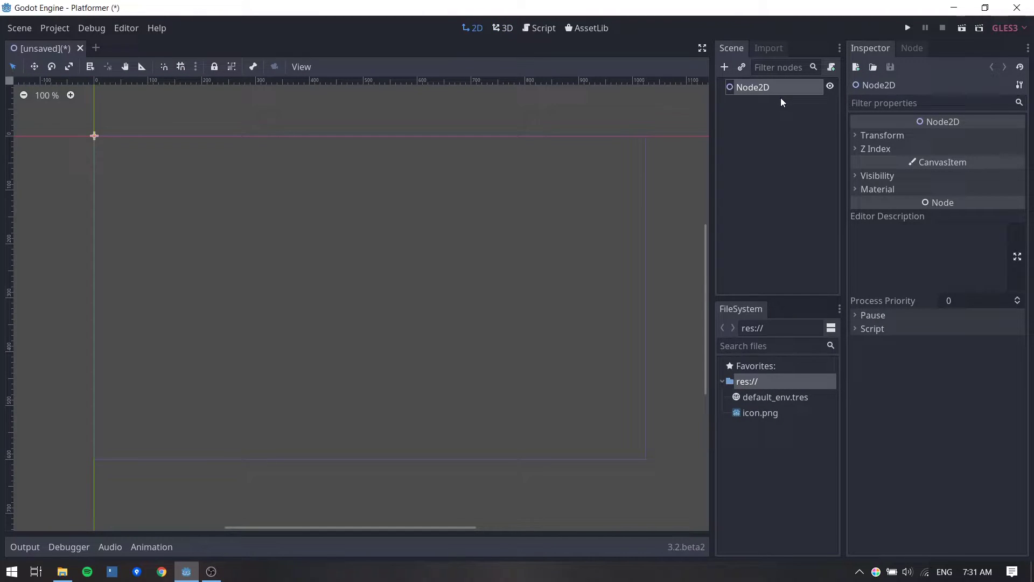
double_click(776, 88)
text(world)
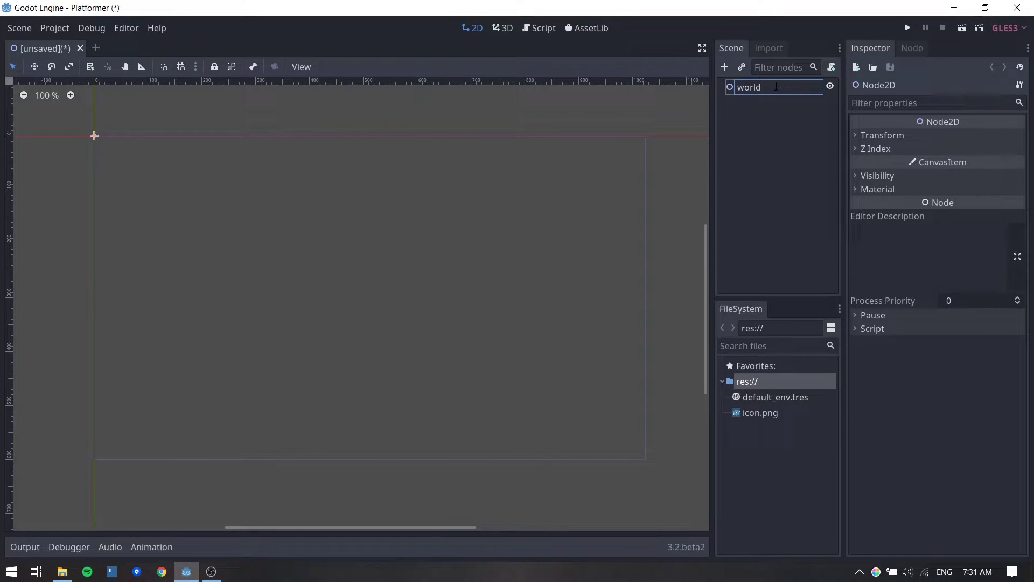
key(Return)
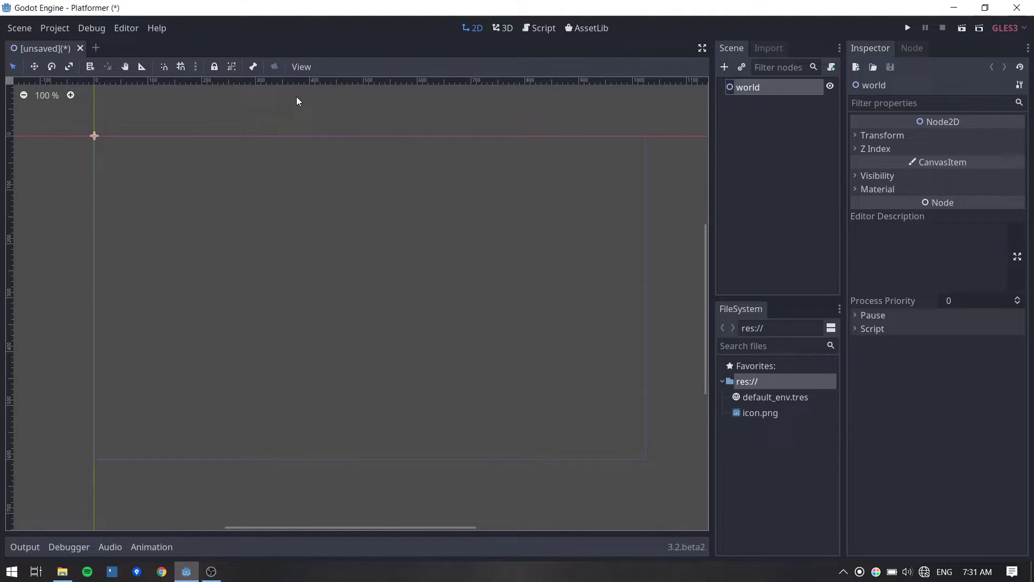
Hide the rulers in the 2D viewport.
click(302, 67)
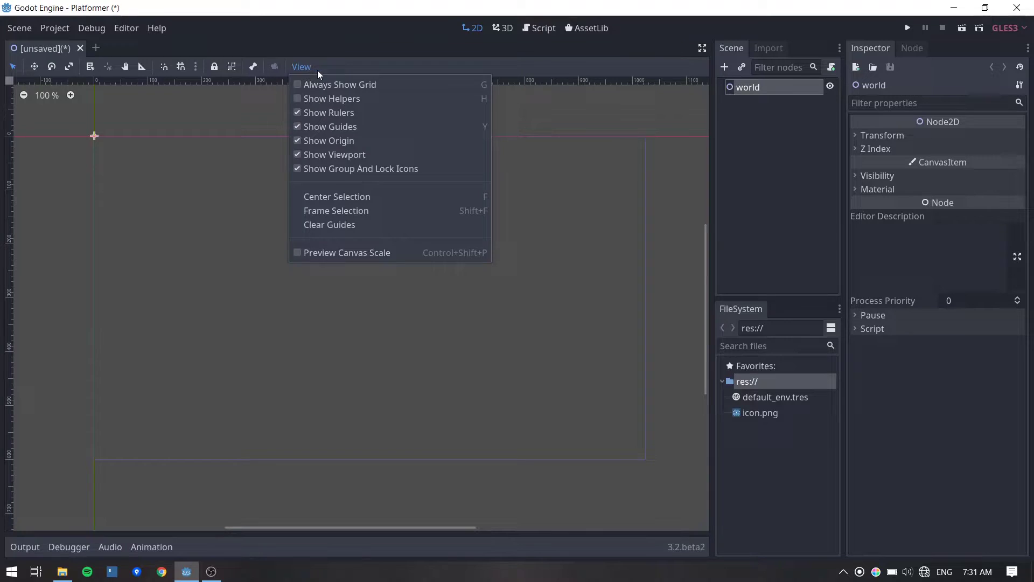
click(309, 112)
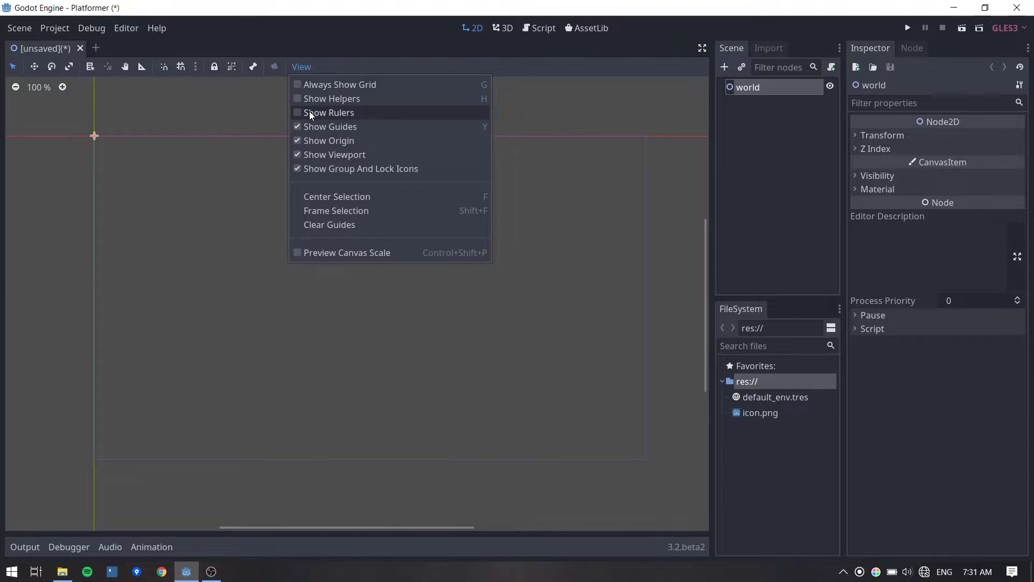
click(361, 67)
Save the scene as game.tscn in a new stages folder under res://.
key(ctrl+s)
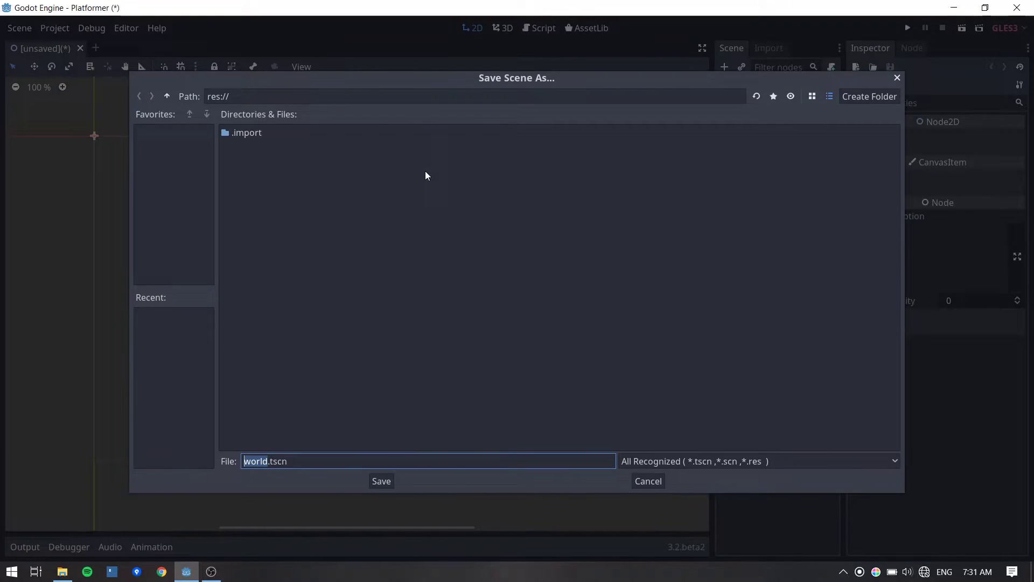
click(857, 97)
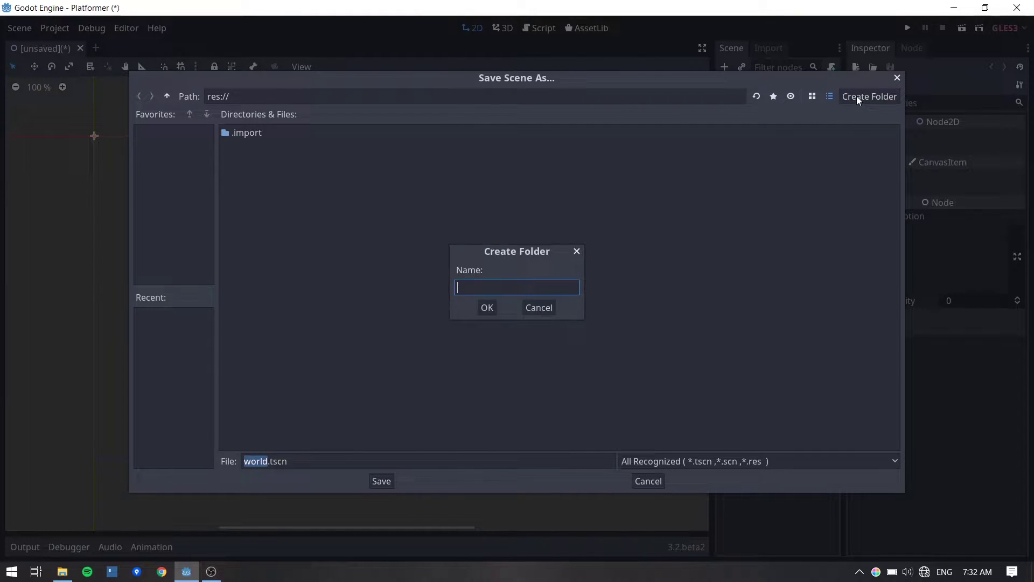
text(stages)
click(490, 307)
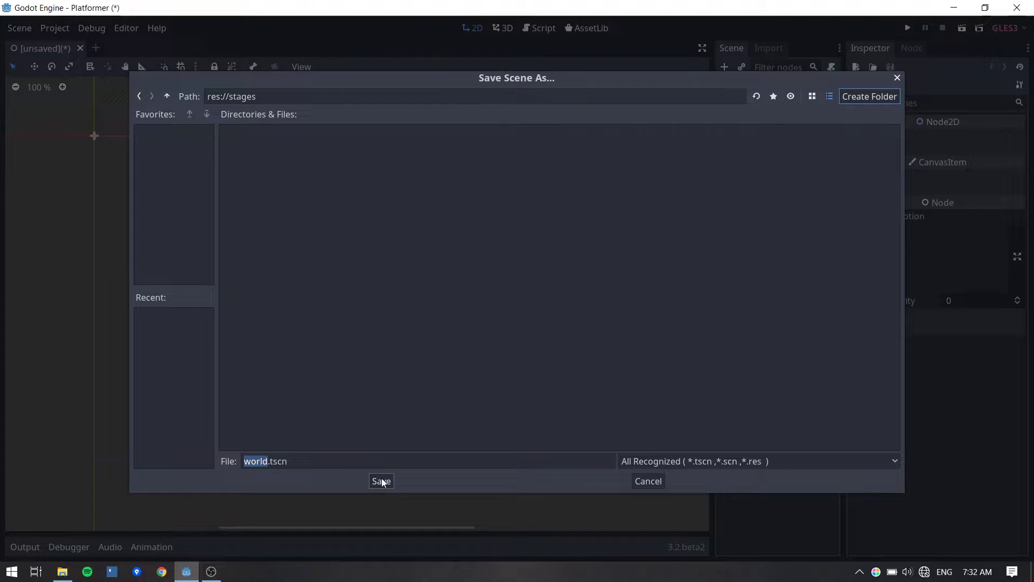
key(Tab)
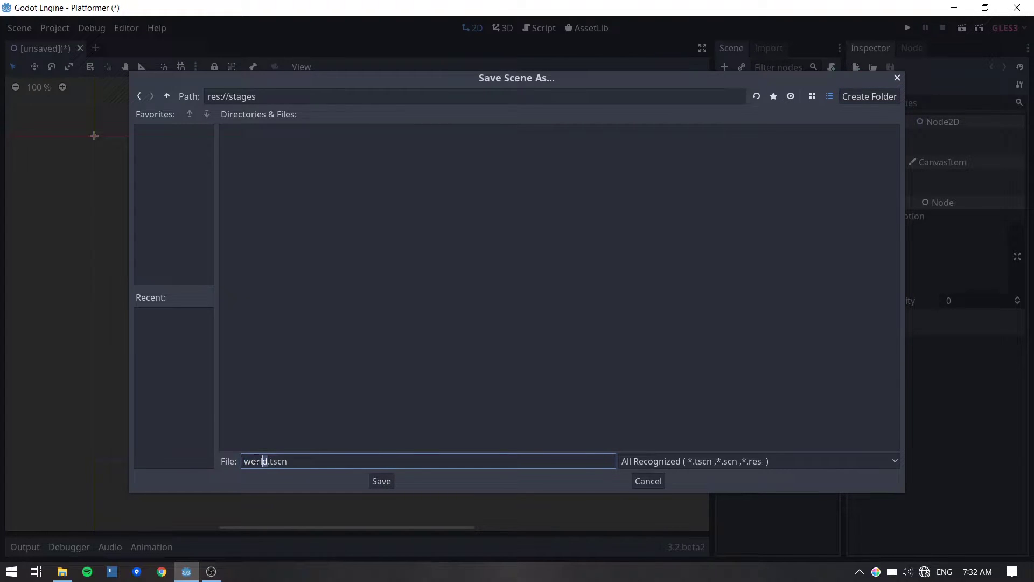
text(game)
click(377, 479)
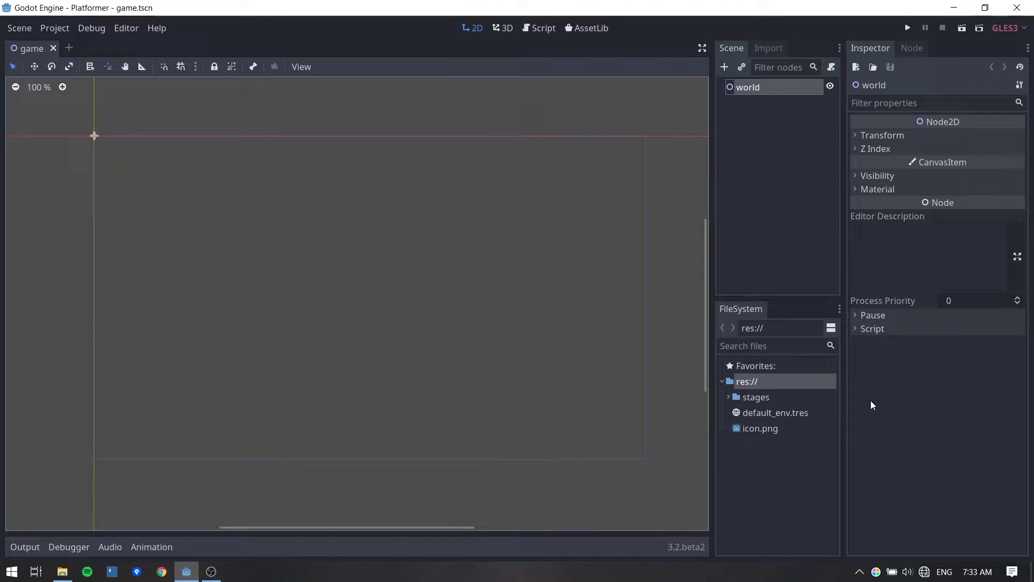
Split the FileSystem dock into a folder tree and file list, and shrink the tree to enlarge the list.
click(832, 331)
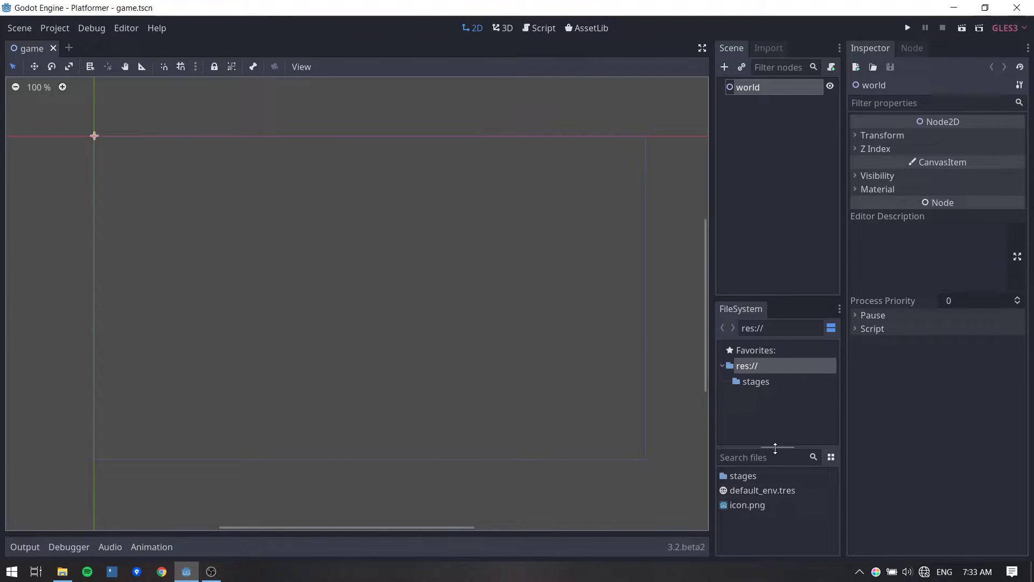
drag(775, 443, 784, 331)
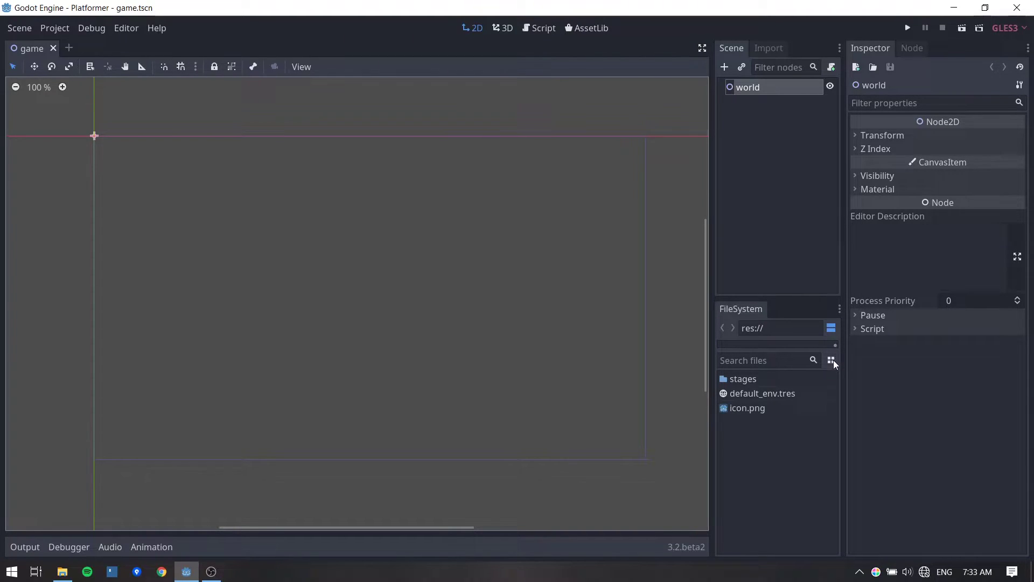
Create two new folders named scenes and scripts in the project's res:// root.
right_click(774, 441)
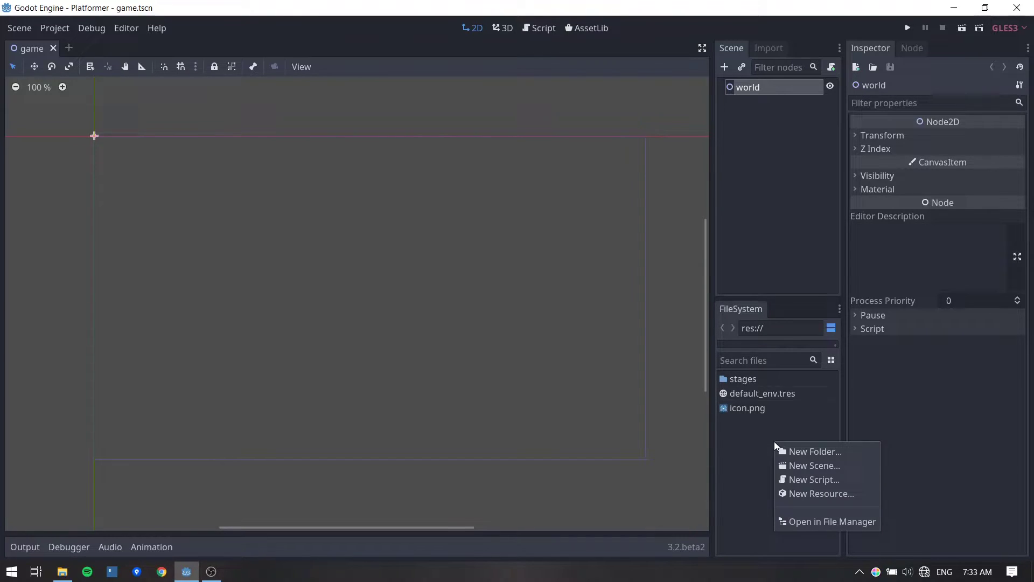
click(787, 450)
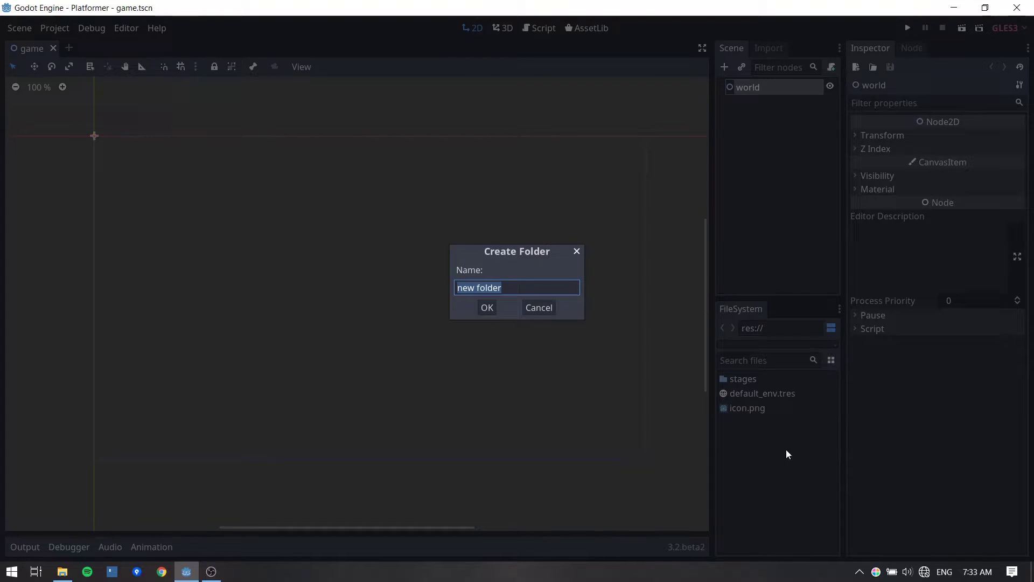
text(scenes)
click(486, 307)
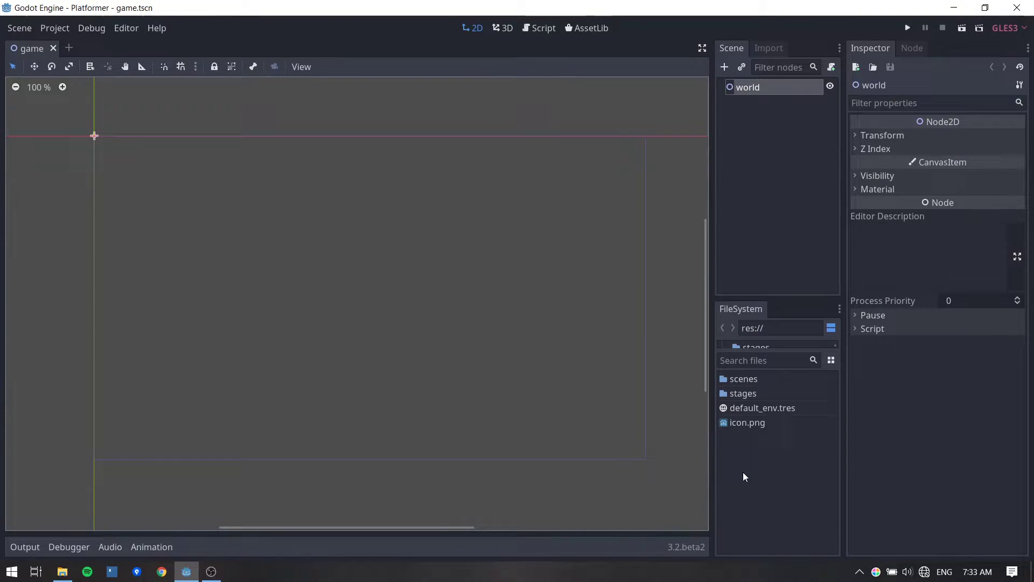
right_click(752, 461)
click(757, 468)
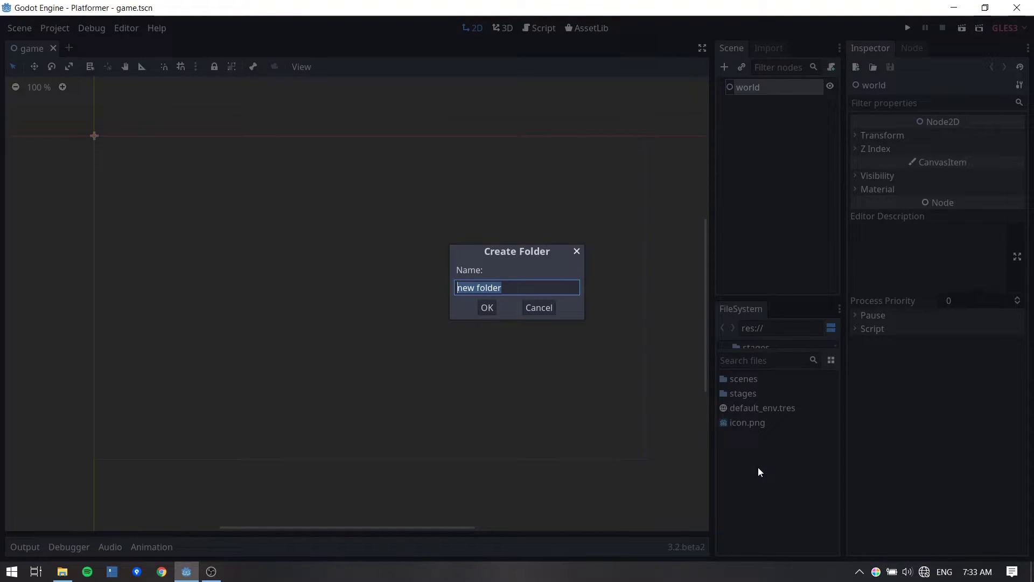
text(scripts)
click(494, 310)
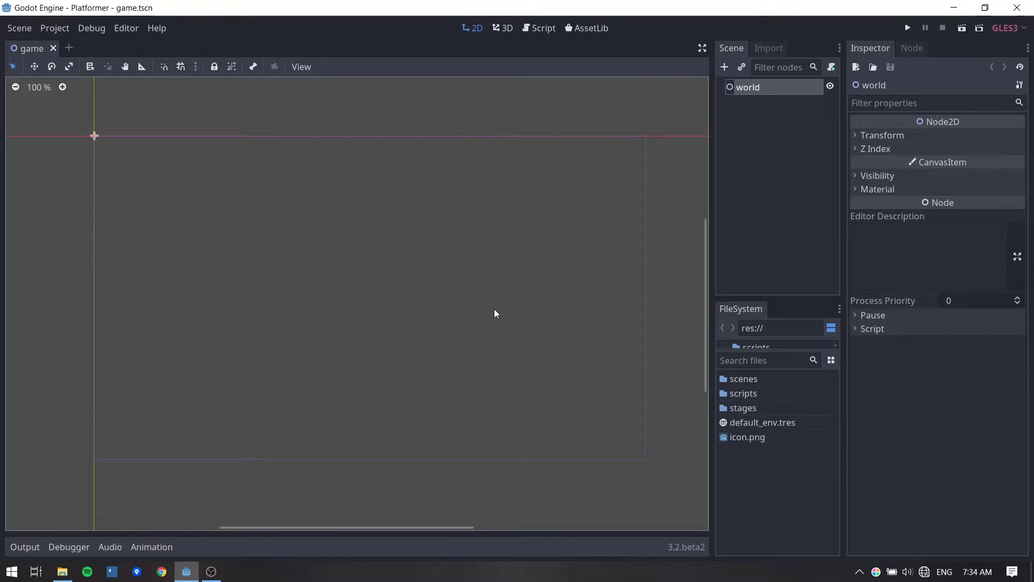
Add two more folders named sprites and sounds to the project's res:// root.
right_click(746, 479)
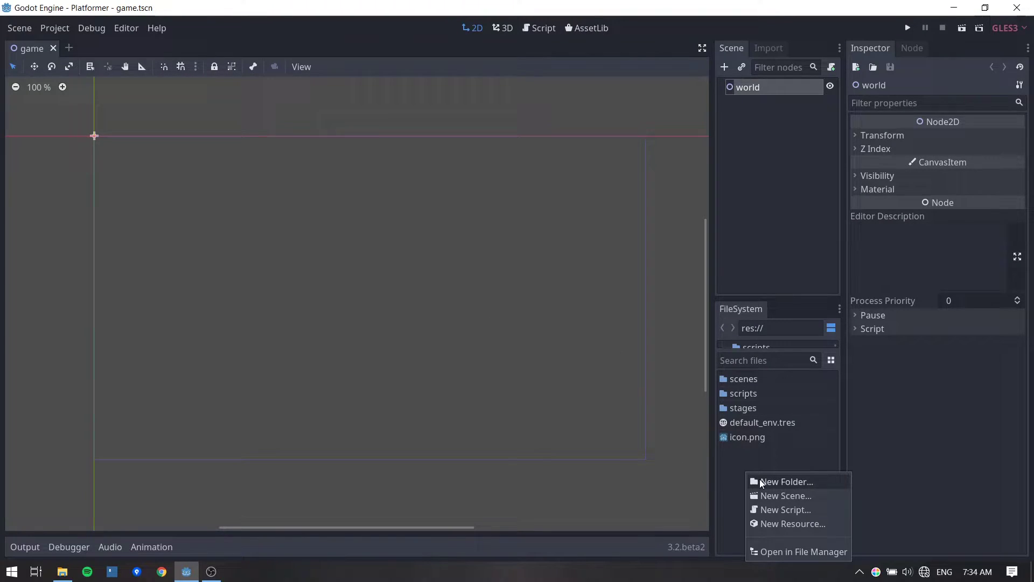
click(760, 481)
text(sprites)
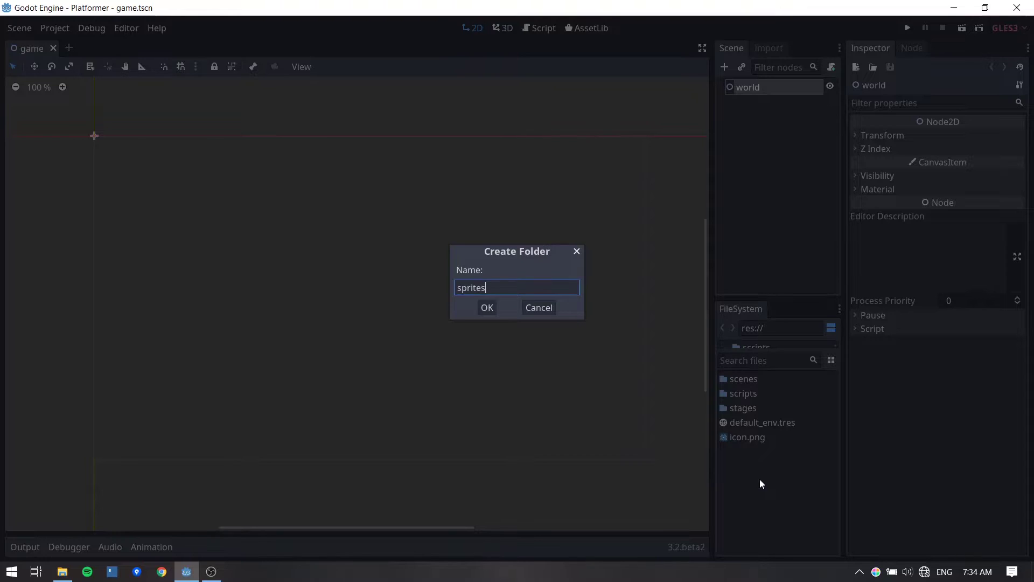
key(Return)
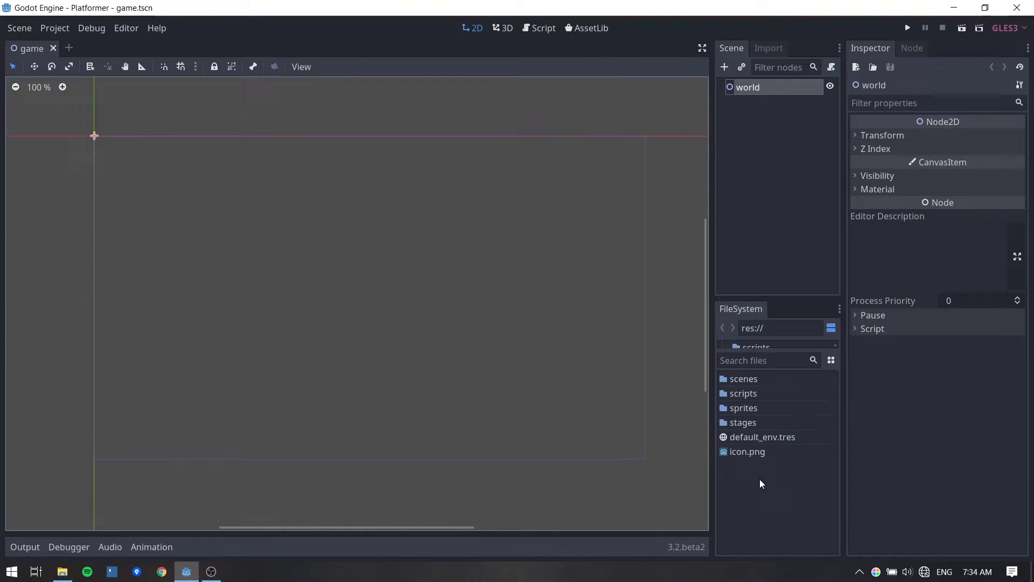
right_click(760, 480)
click(783, 478)
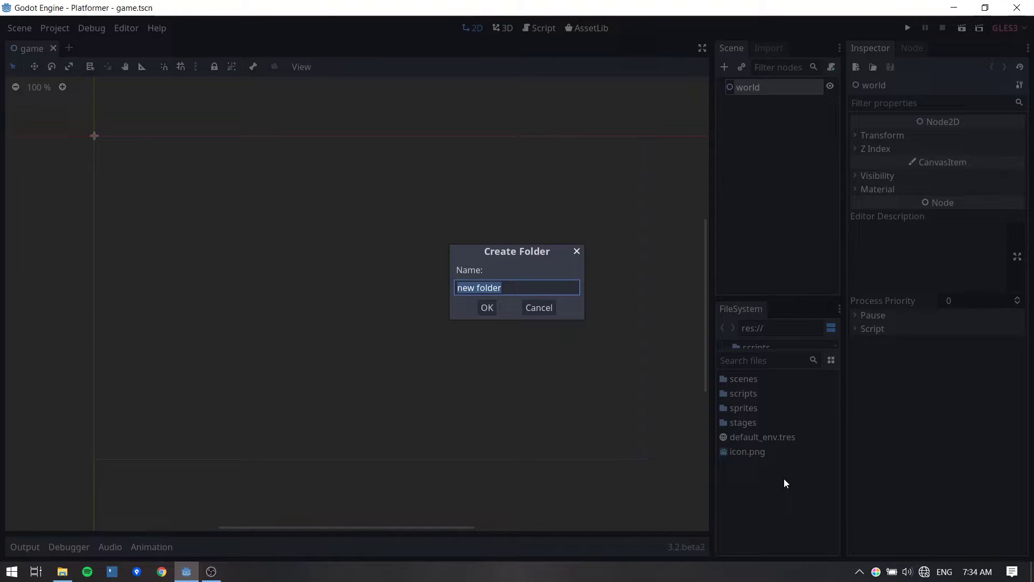
text(sounds)
key(Return)
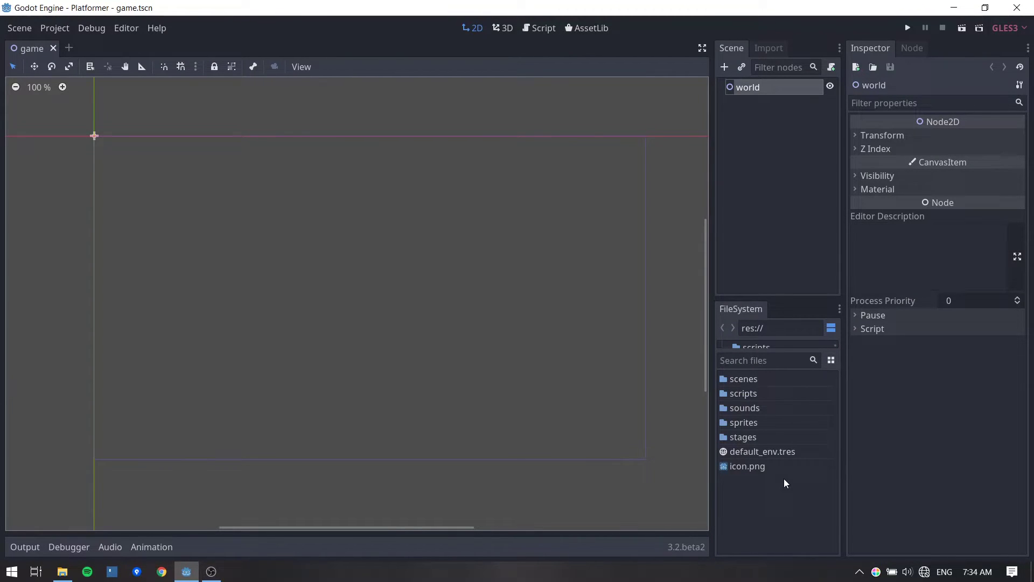
Switch to File Explorer and copy all images from the assets\sprites folder into the project's res://sprites/ folder.
click(62, 571)
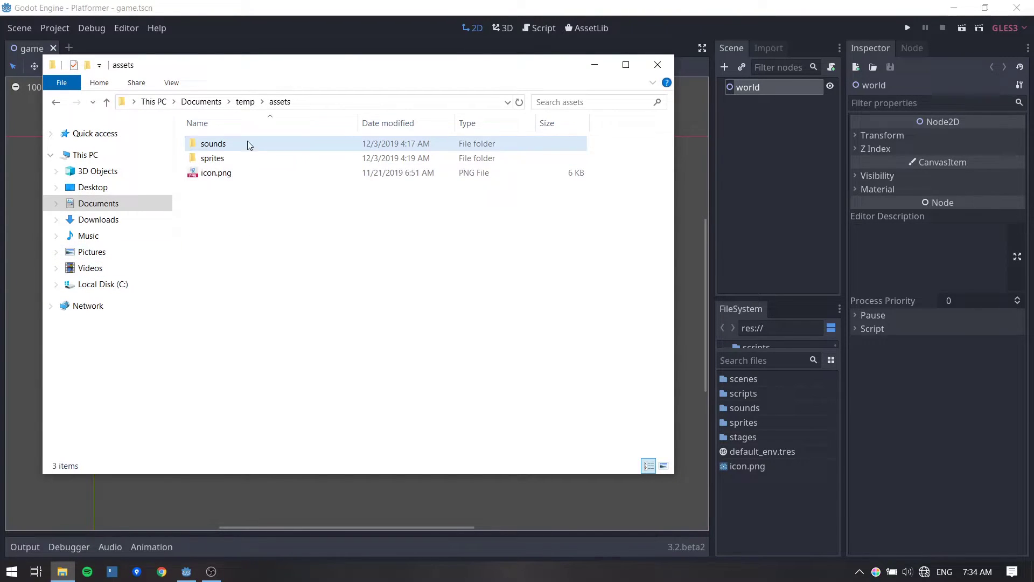
click(231, 156)
click(226, 173)
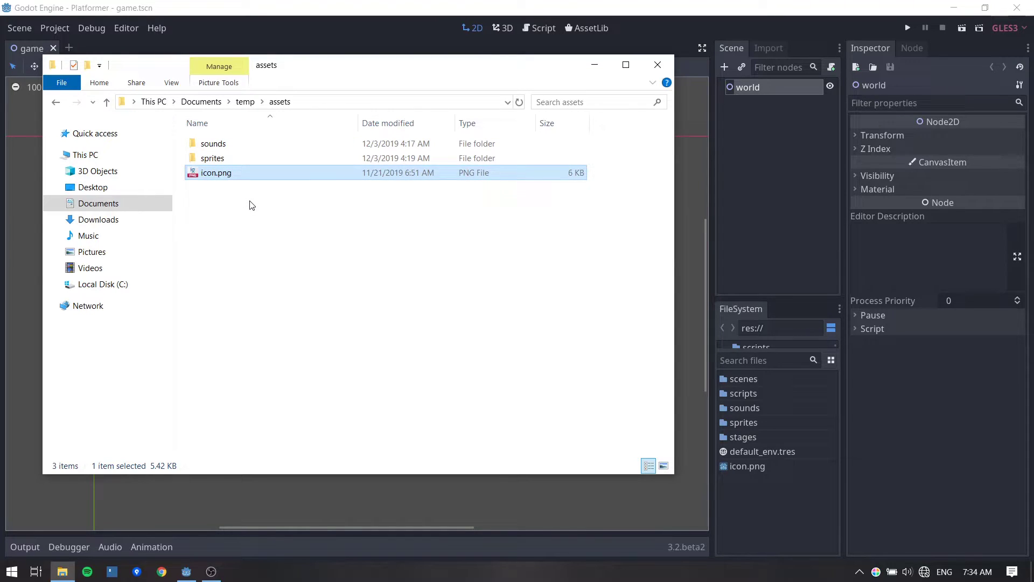
double_click(229, 159)
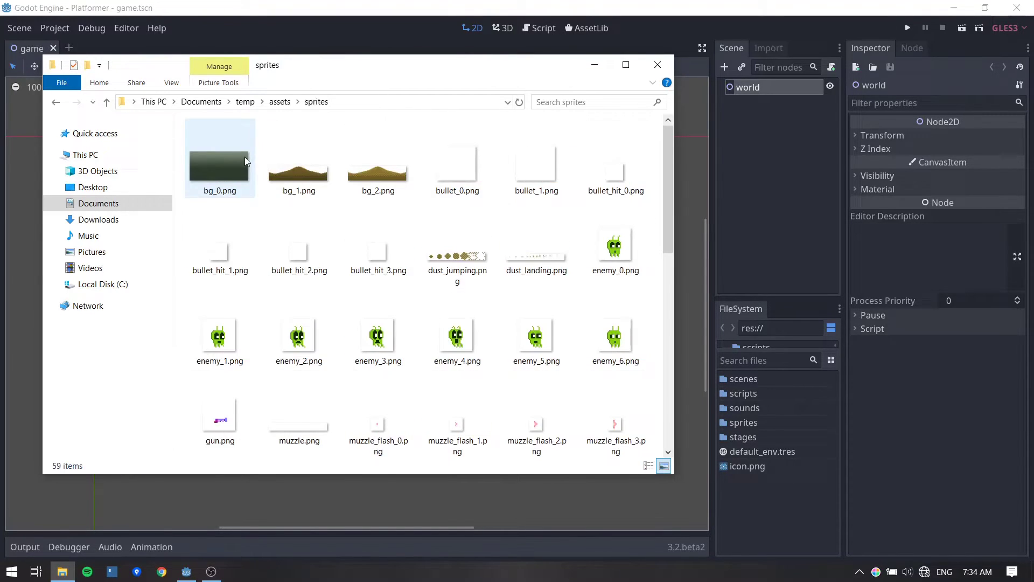
key(ctrl+a)
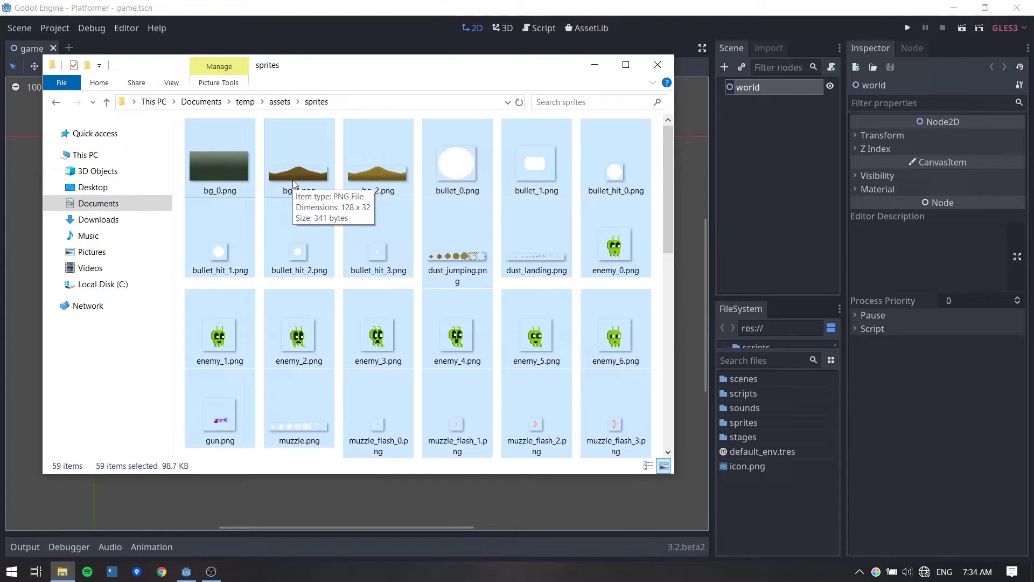
drag(295, 184, 747, 420)
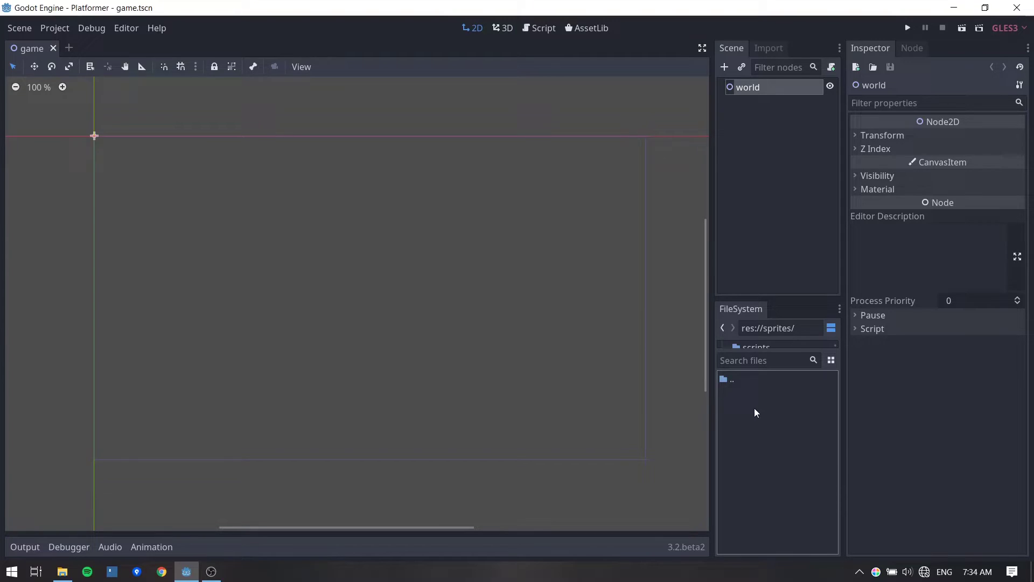
key(alt+Tab)
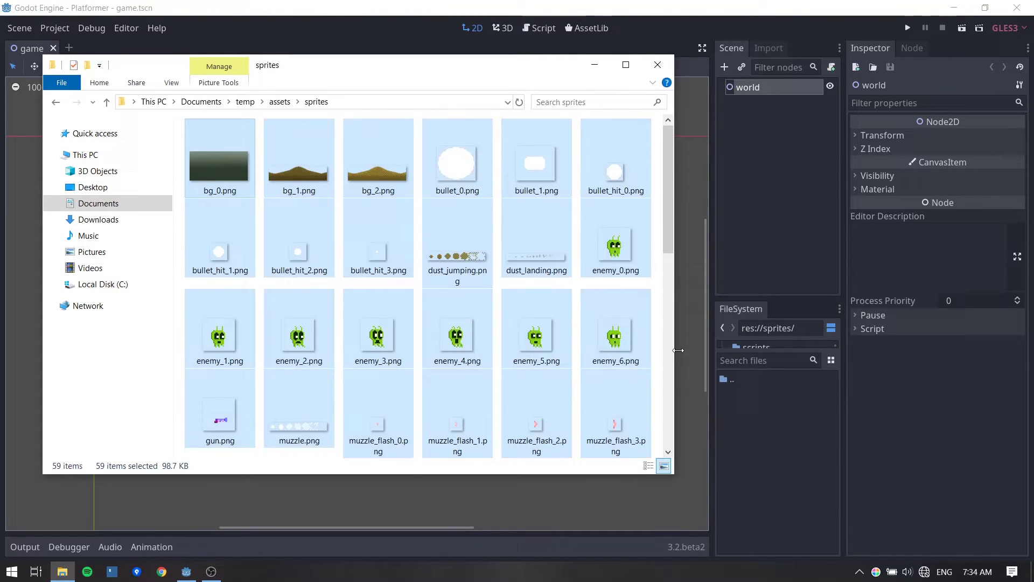
drag(226, 167, 772, 422)
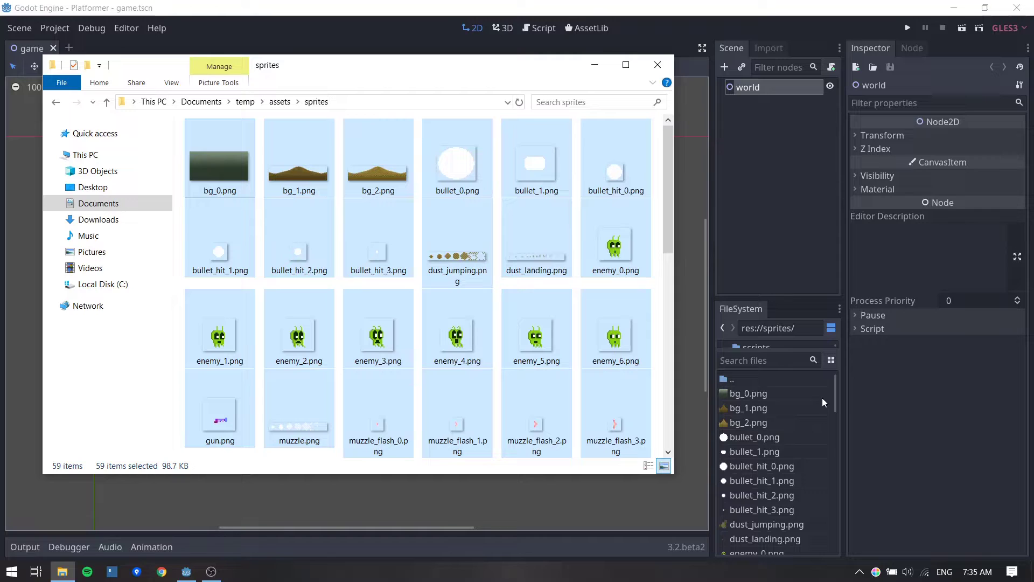
Browse the imported sprites and preview muzzle_flash_7.png and player_idle_2.png.
drag(834, 379, 819, 467)
click(776, 428)
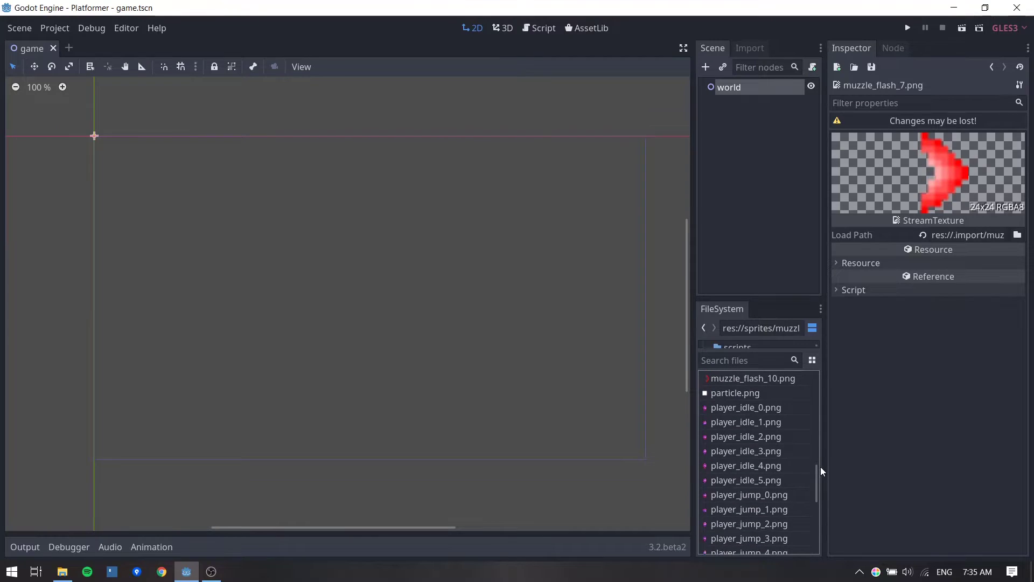
click(762, 433)
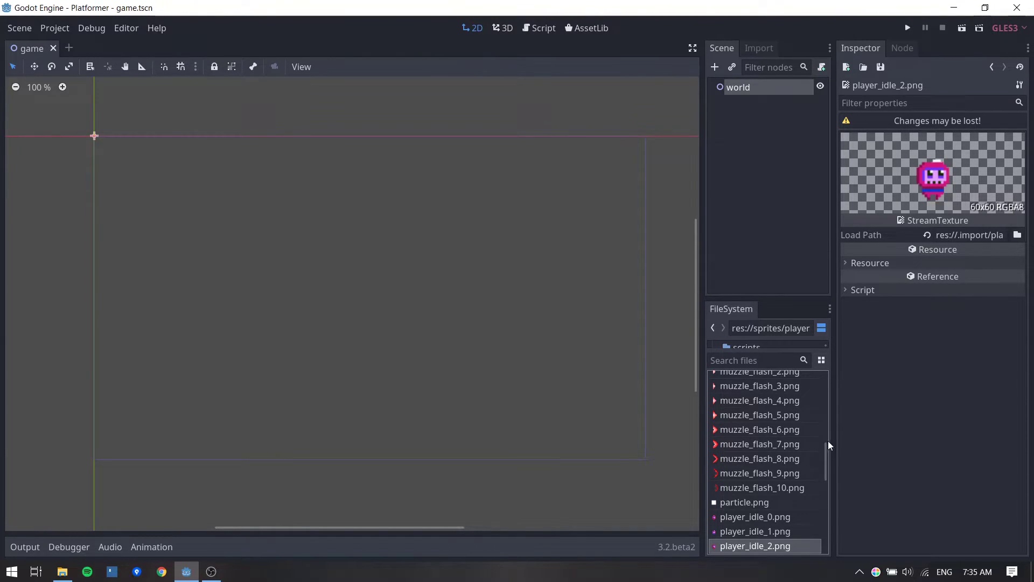
Select every image in res://sprites/ and reimport them as textures with Detect 3d and Filter turned off.
drag(828, 440, 823, 530)
click(784, 393)
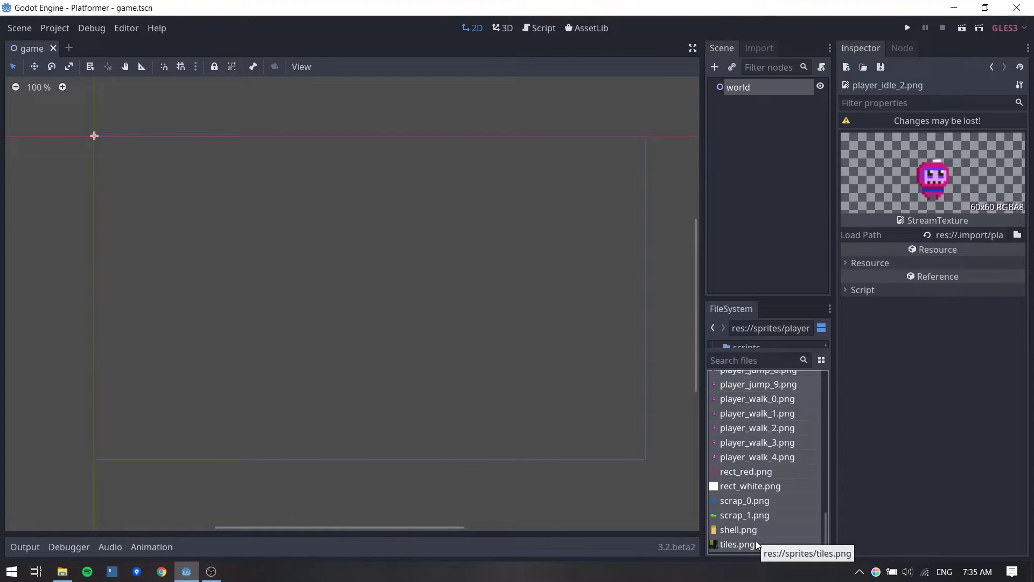
click(759, 49)
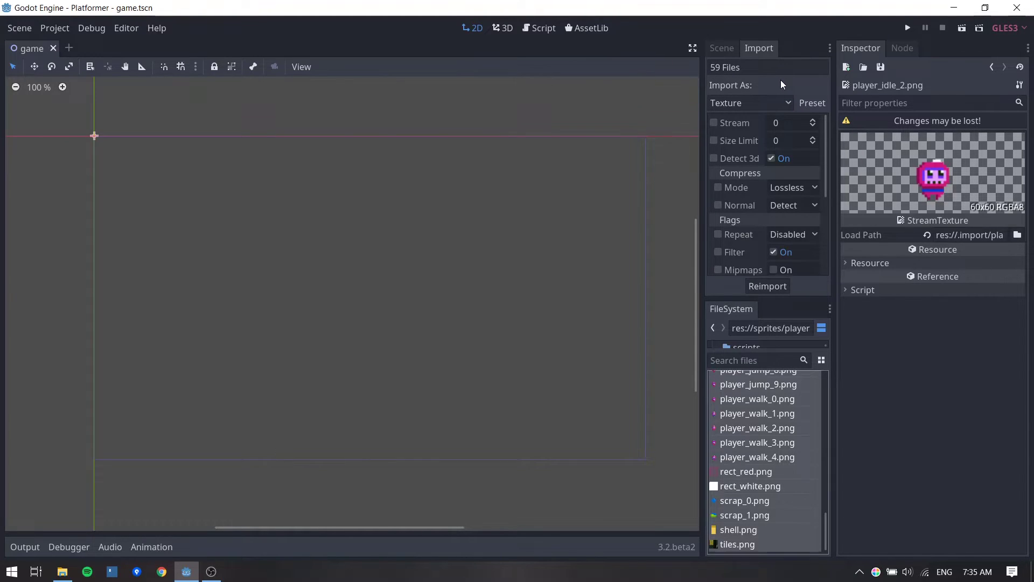
click(774, 159)
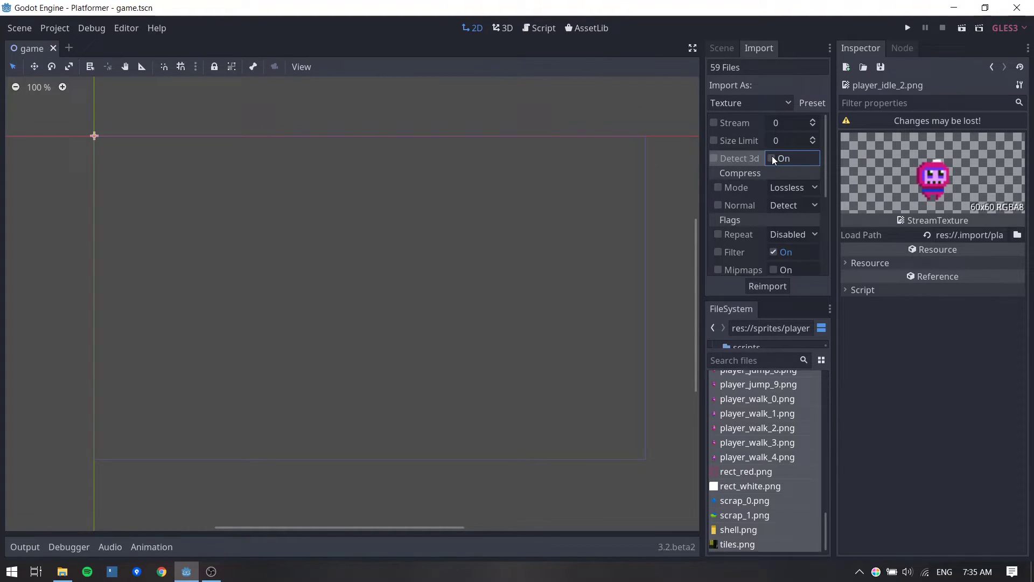
click(774, 252)
click(766, 286)
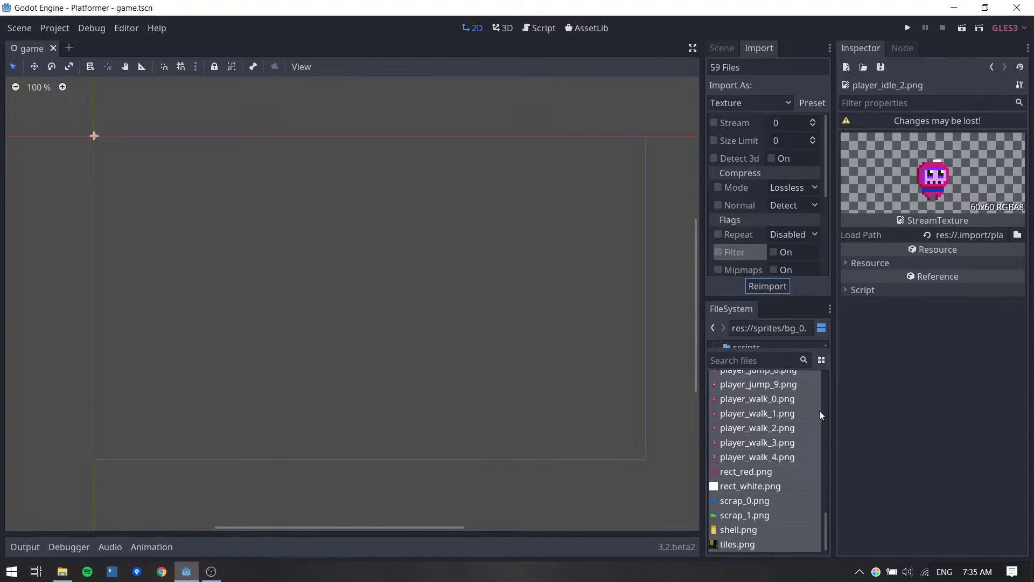
Open the project's res://sounds/ folder and copy all audio files from assets\sounds in File Explorer into it.
drag(825, 517, 823, 367)
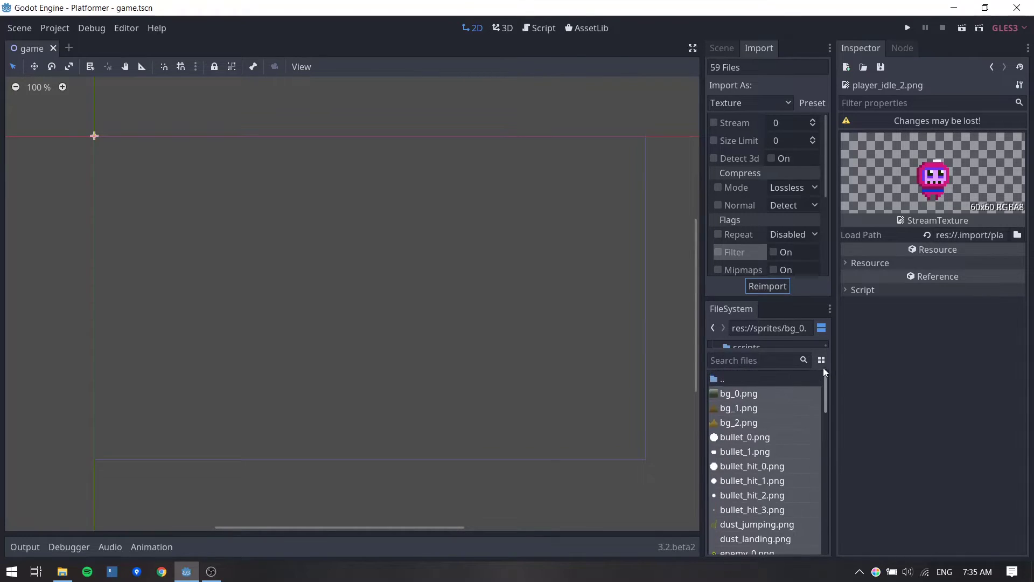
double_click(752, 380)
click(740, 411)
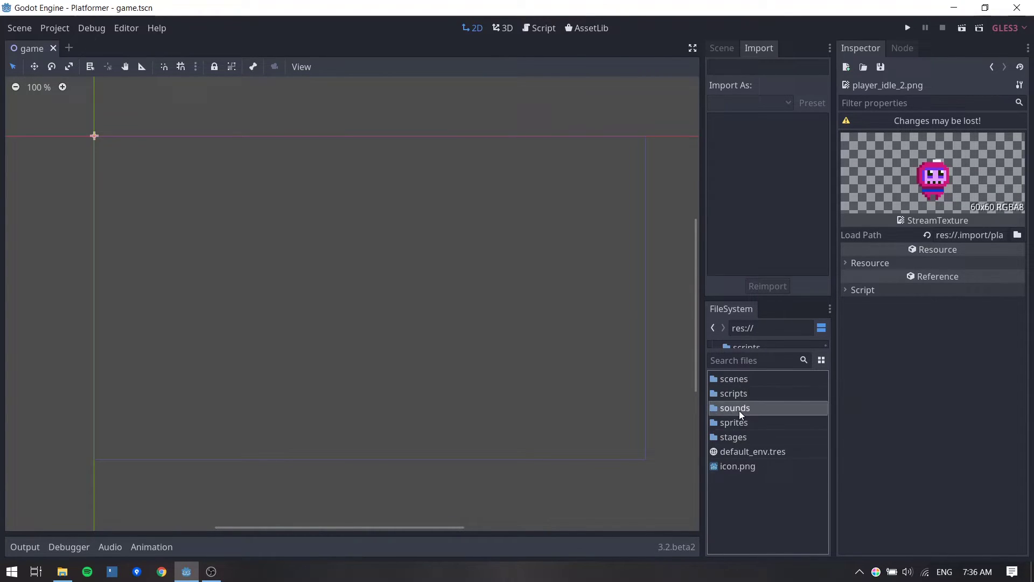
double_click(739, 411)
key(alt+Tab)
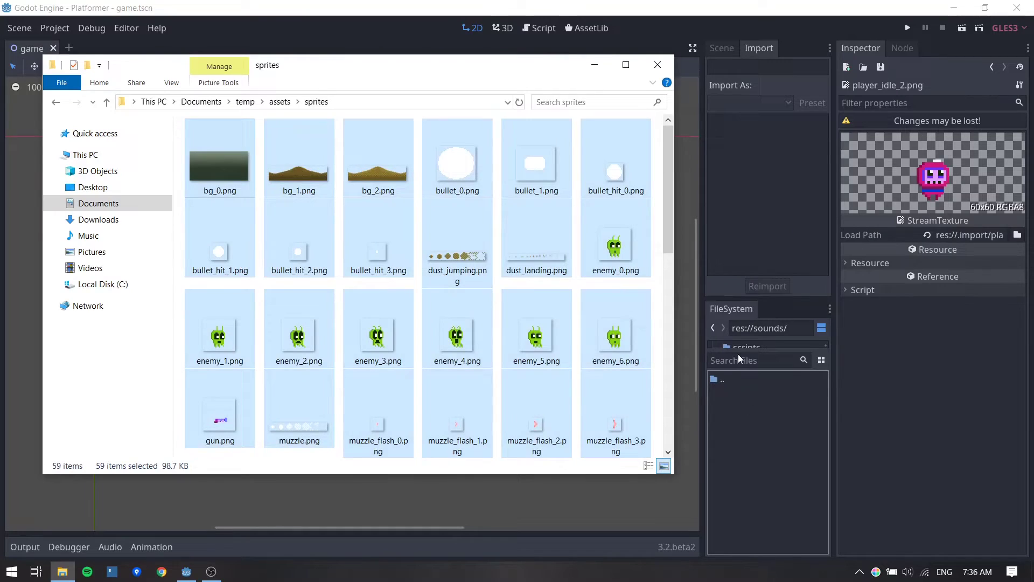
click(108, 103)
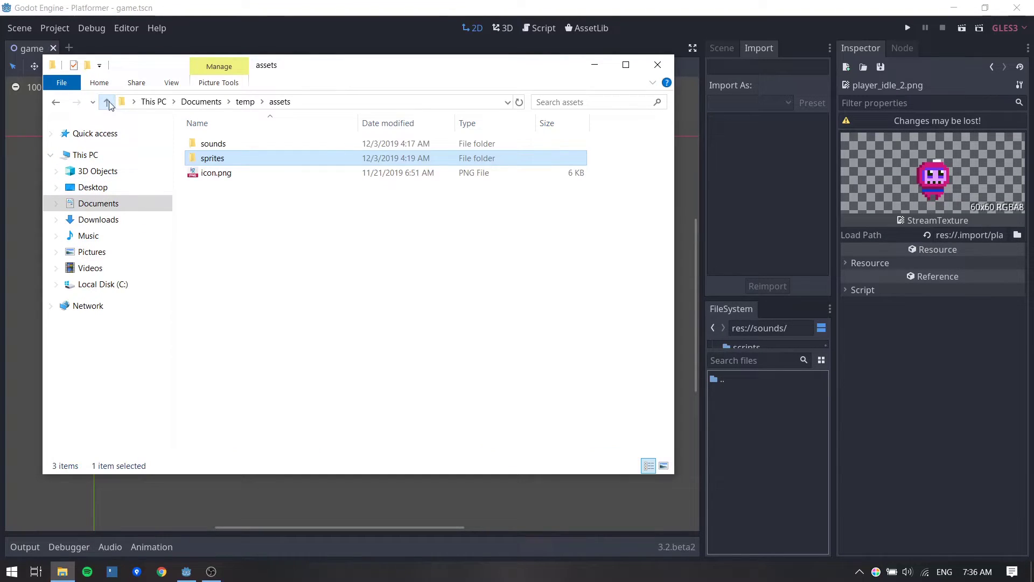
double_click(215, 144)
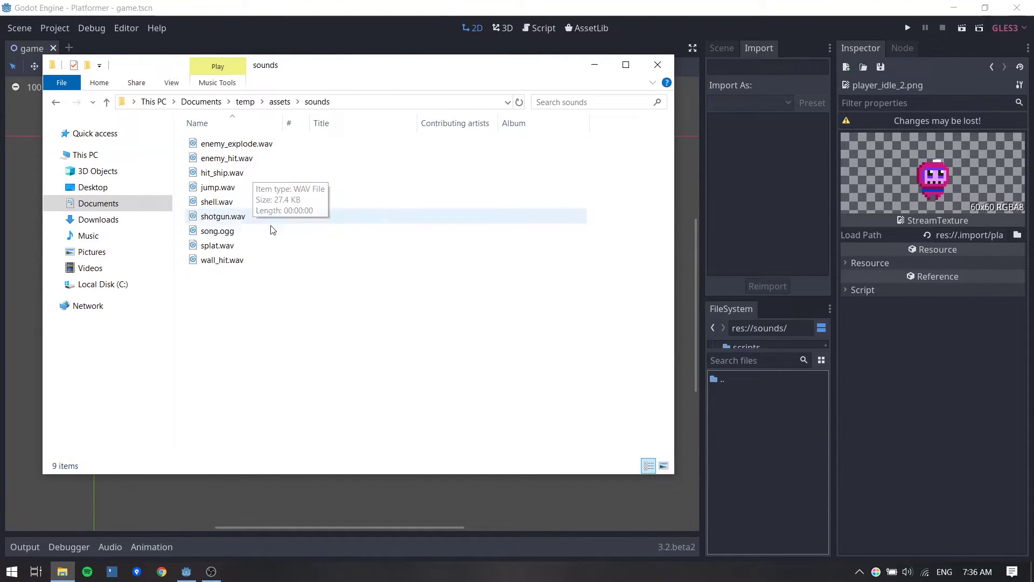
drag(258, 288, 766, 470)
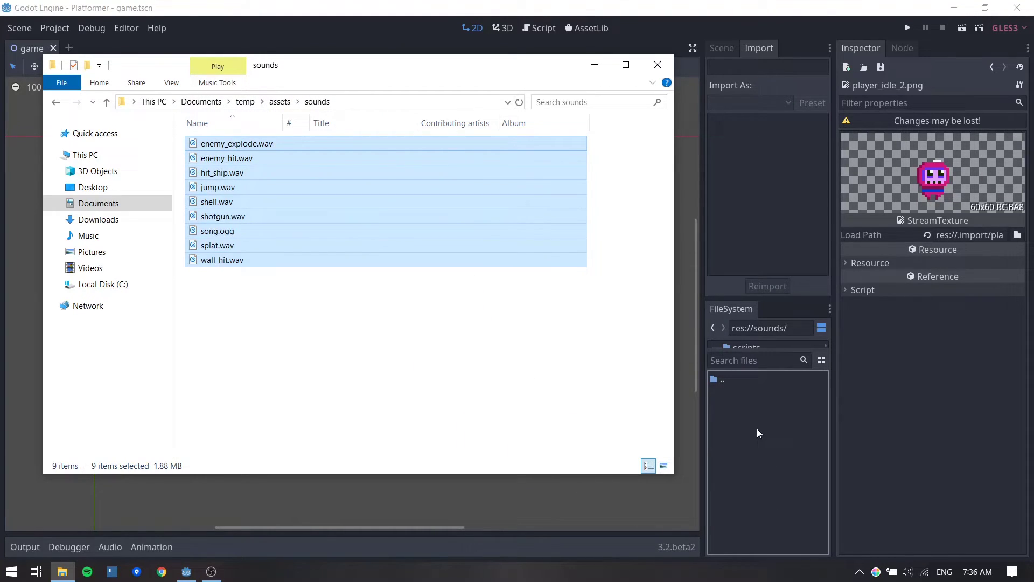
Return to res:// and replace the project's icon.png with the icon.png from the assets folder in File Explorer.
double_click(735, 378)
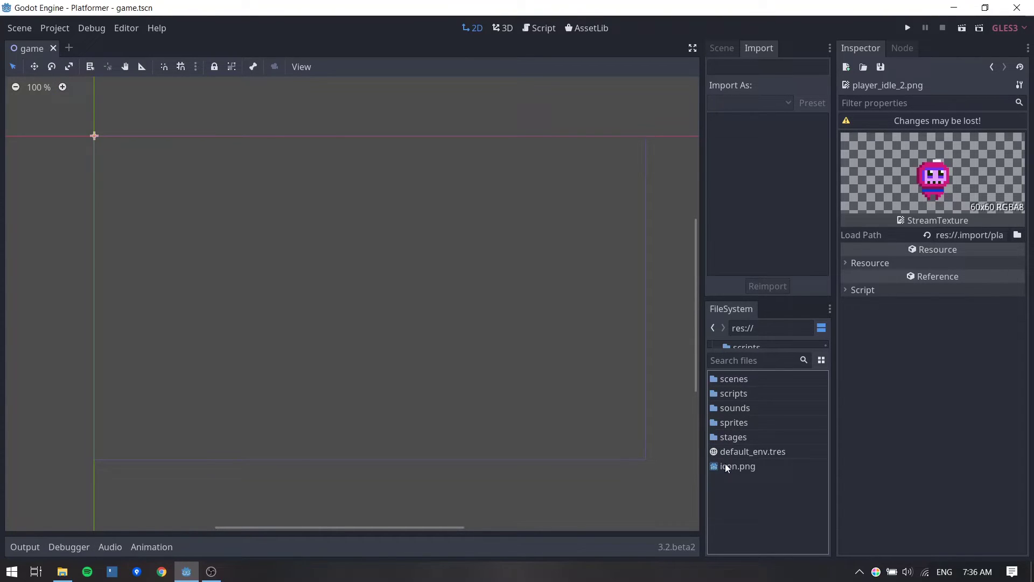
key(alt+Tab)
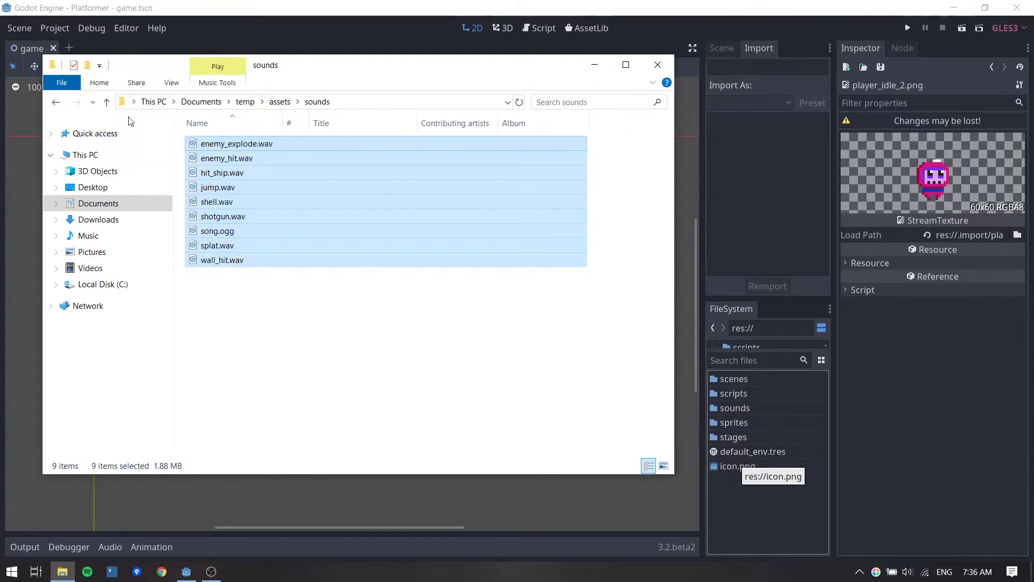
click(106, 102)
drag(216, 173, 723, 509)
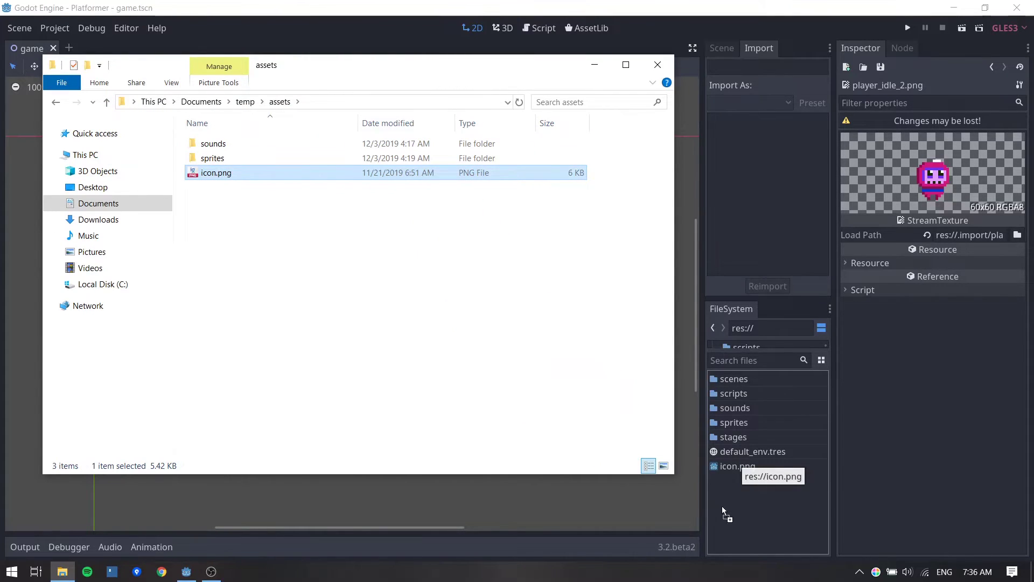
click(754, 503)
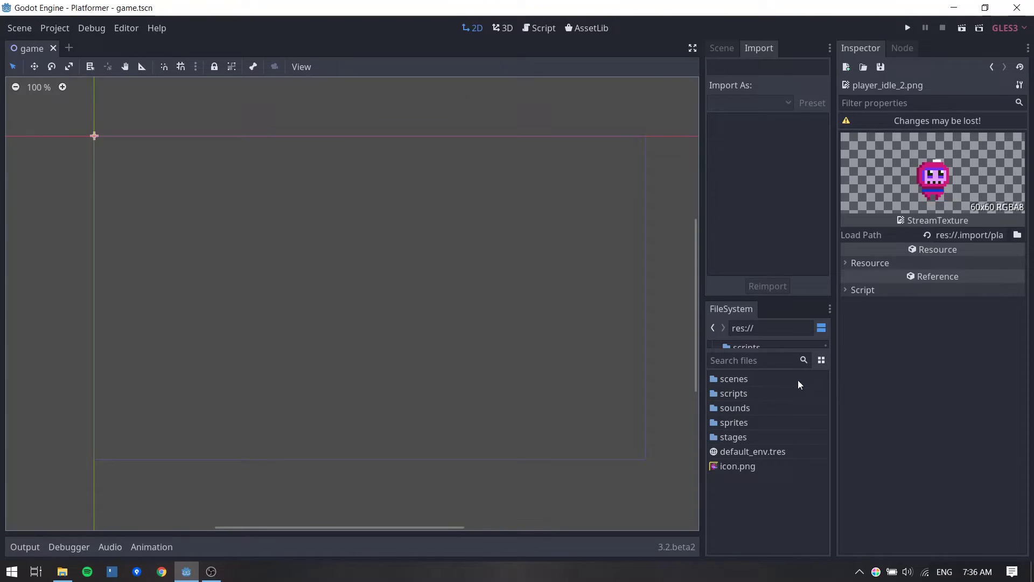
In the project settings for the display window, set the width to 640 and the height to 320.
scroll(826, 347, down, 1)
click(51, 28)
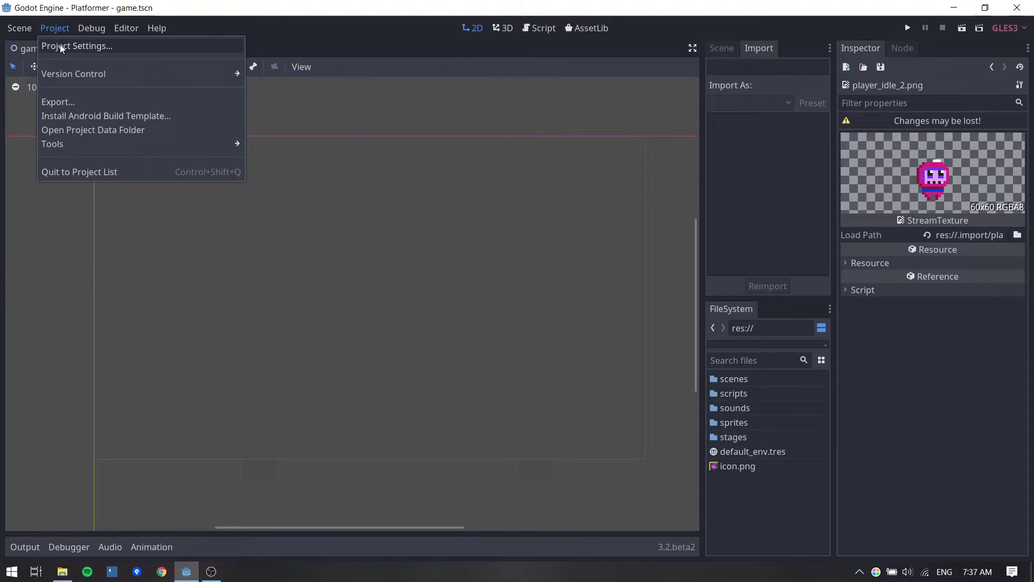
click(60, 44)
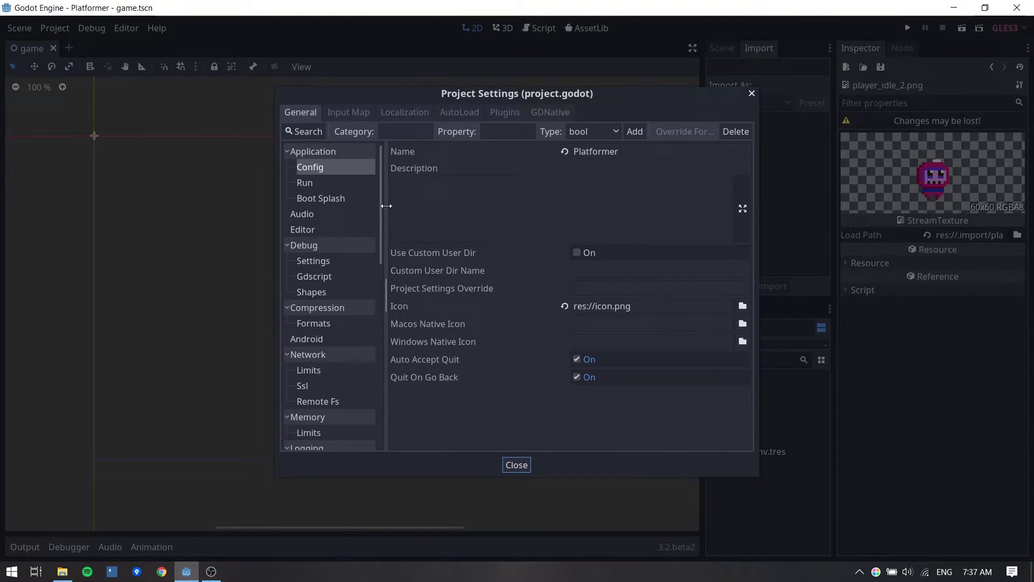
drag(382, 203, 380, 321)
click(319, 272)
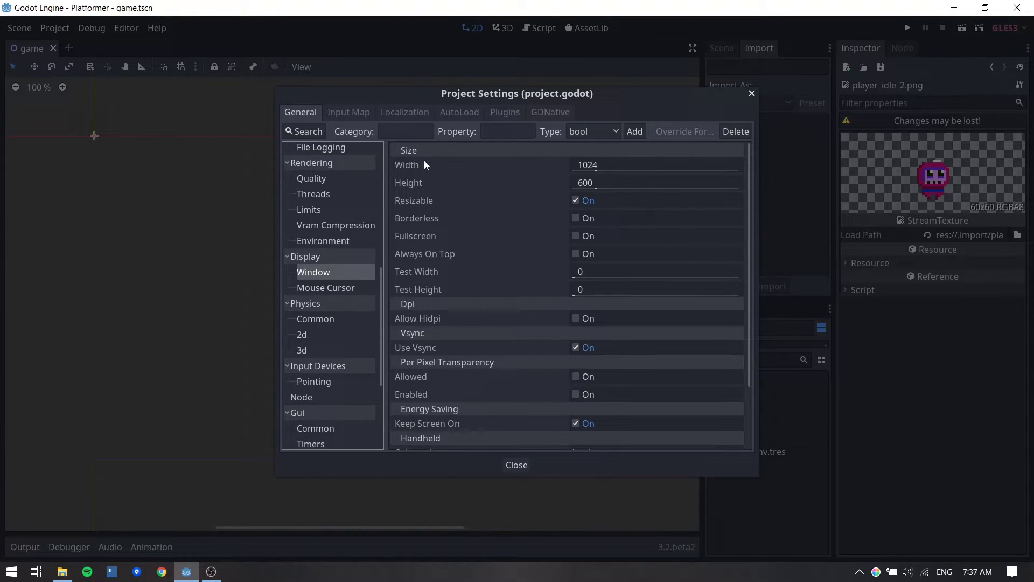
click(613, 162)
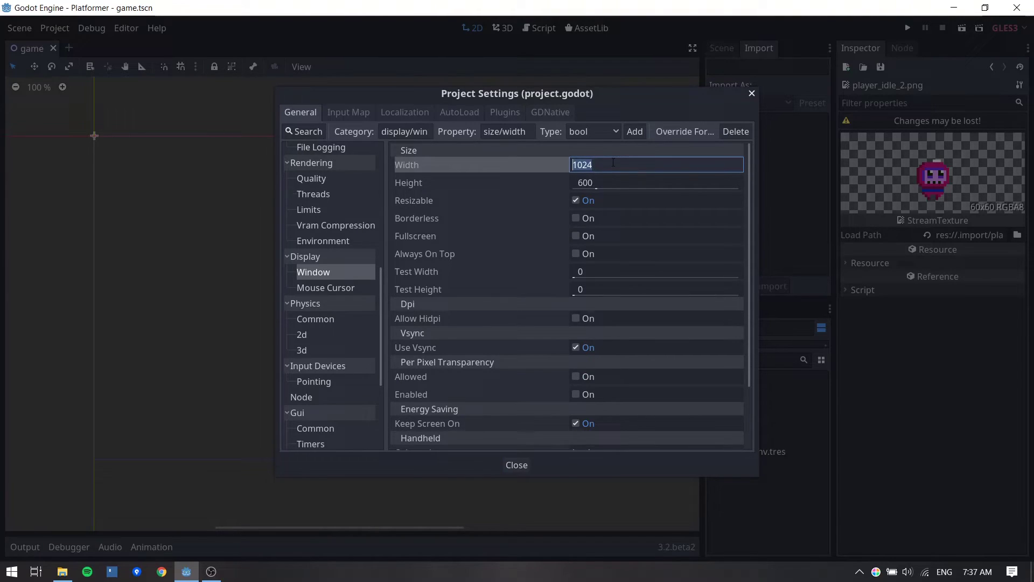
text(640)
key(Return)
click(624, 180)
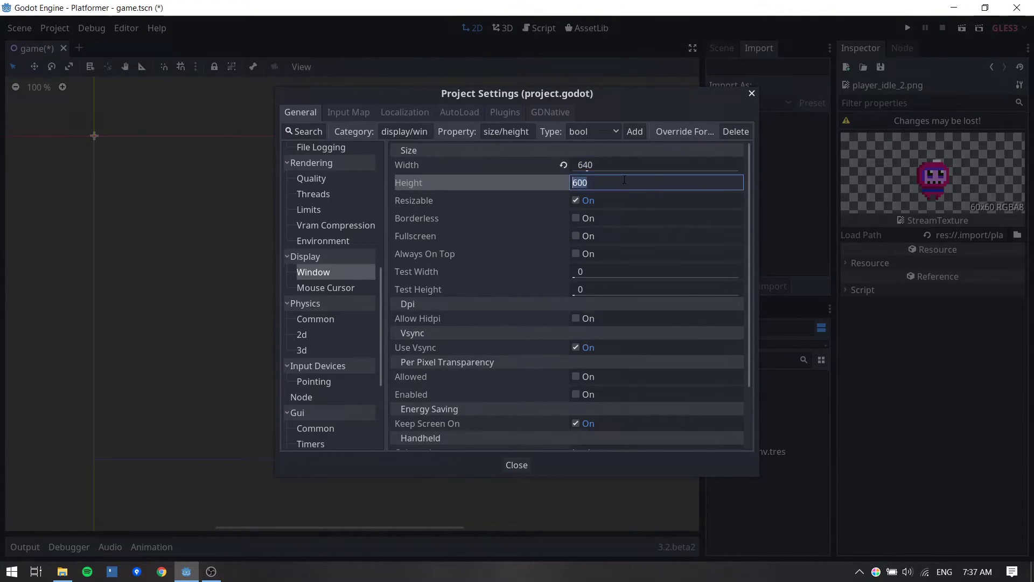
text(320)
key(Return)
Set the window's Test Width to 640*2 and Test Height to 320*2.
mouse_move(439, 272)
click(609, 268)
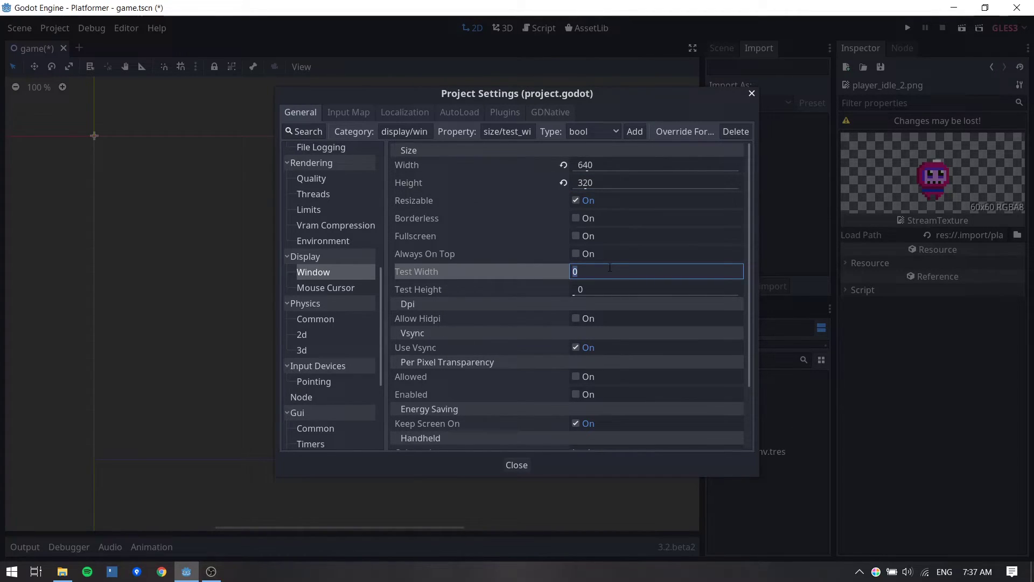
text(640*2)
key(Return)
click(621, 286)
text(320*2)
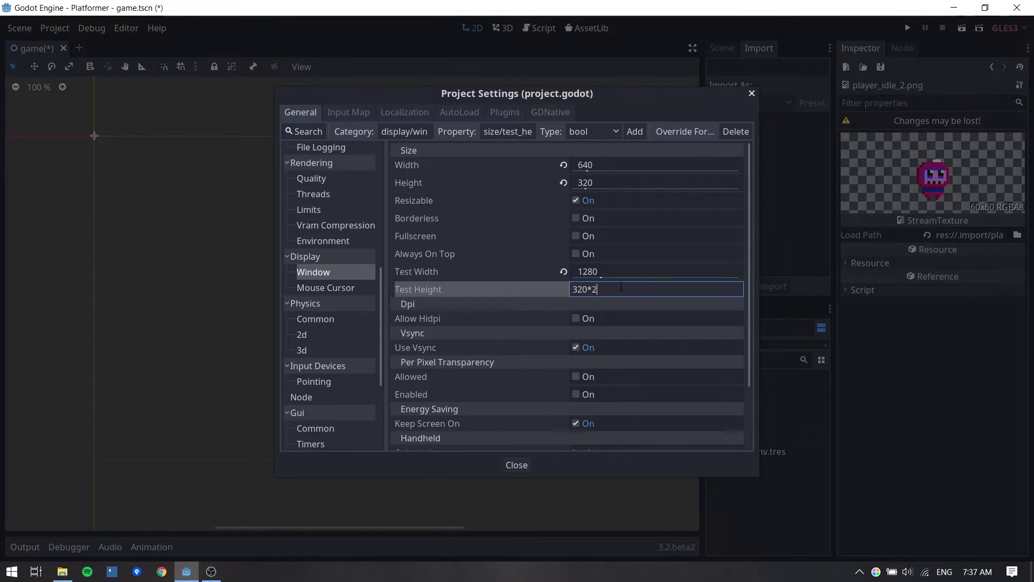
key(Return)
Enable Allow Hidpi and set the window's stretch mode to 2d with aspect keep.
click(575, 318)
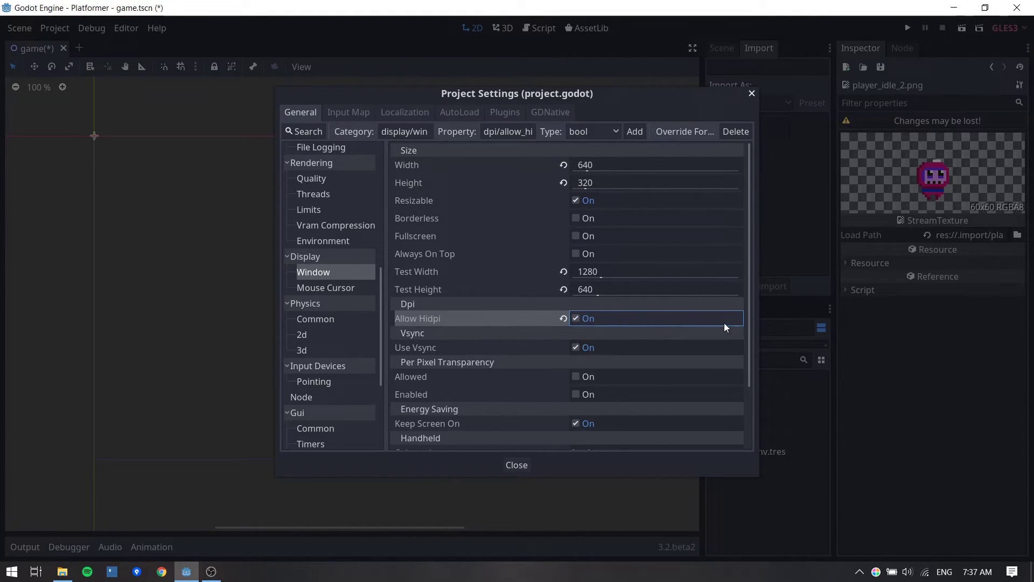
drag(749, 300, 741, 380)
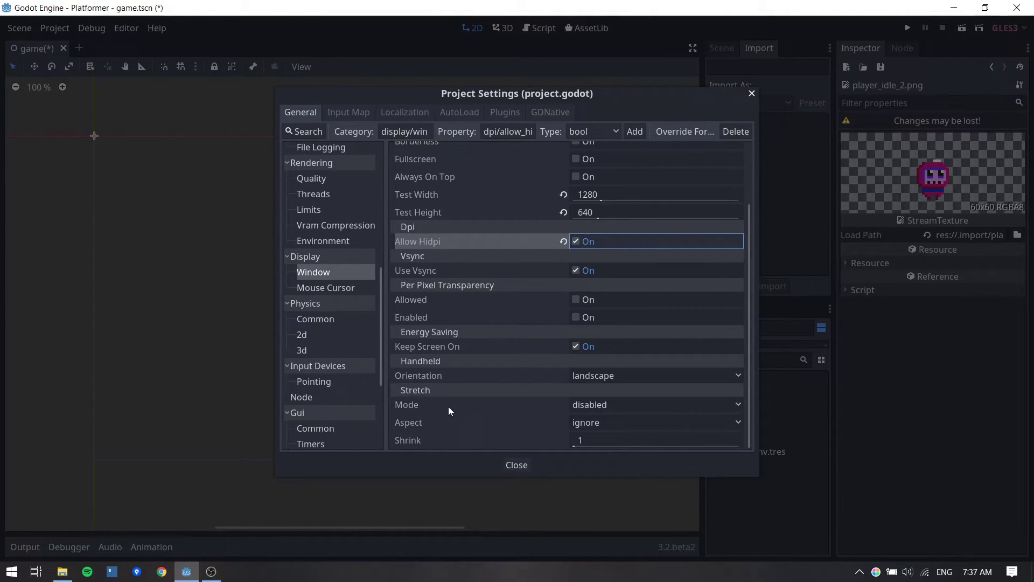
click(600, 404)
click(595, 436)
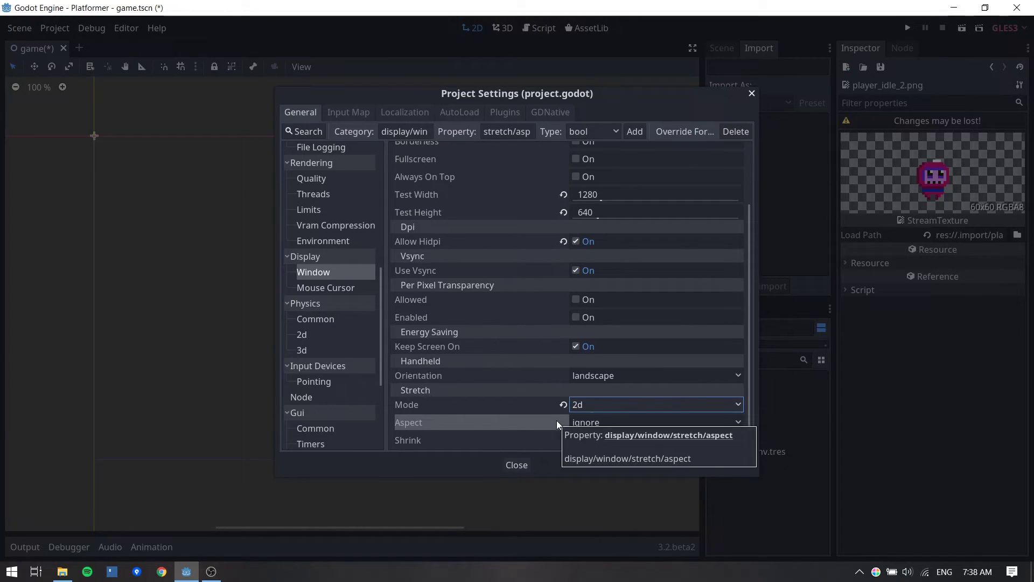
click(590, 423)
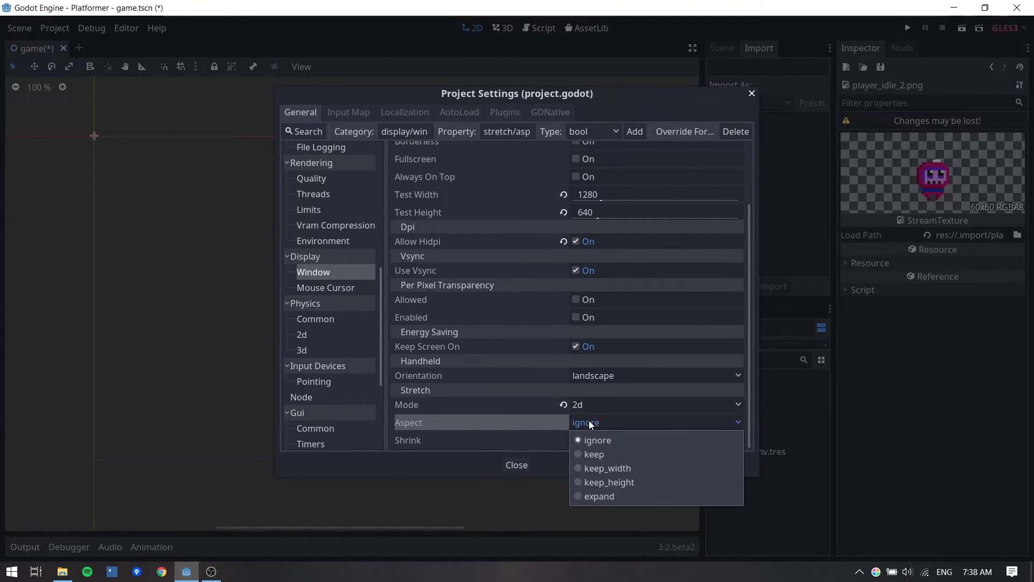
click(592, 452)
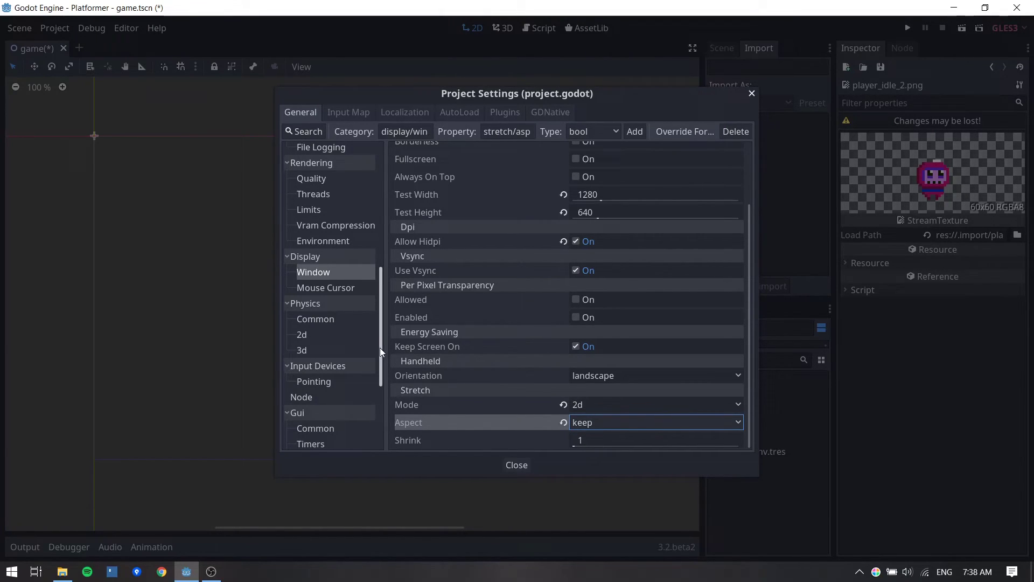
Open the rendering environment's Default Clear Color for editing and sample the dark swatch 23213D from softmilk.png on the desktop.
drag(380, 348, 394, 311)
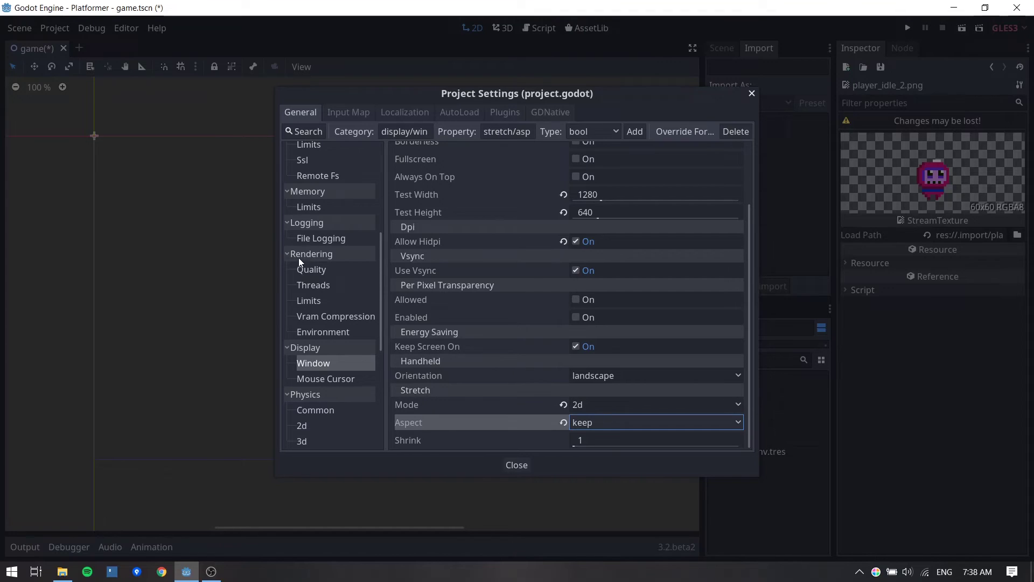
click(323, 332)
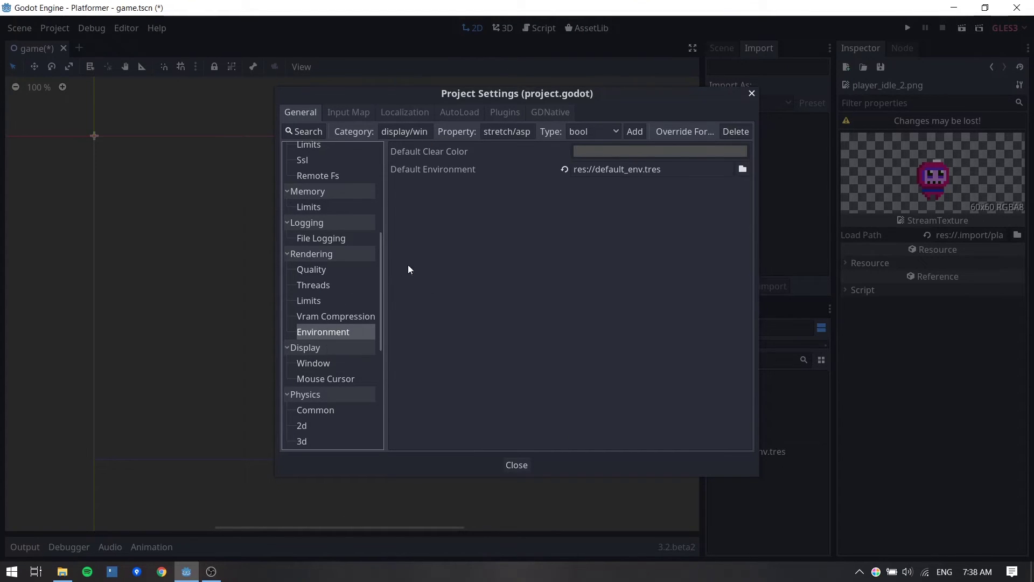
click(656, 157)
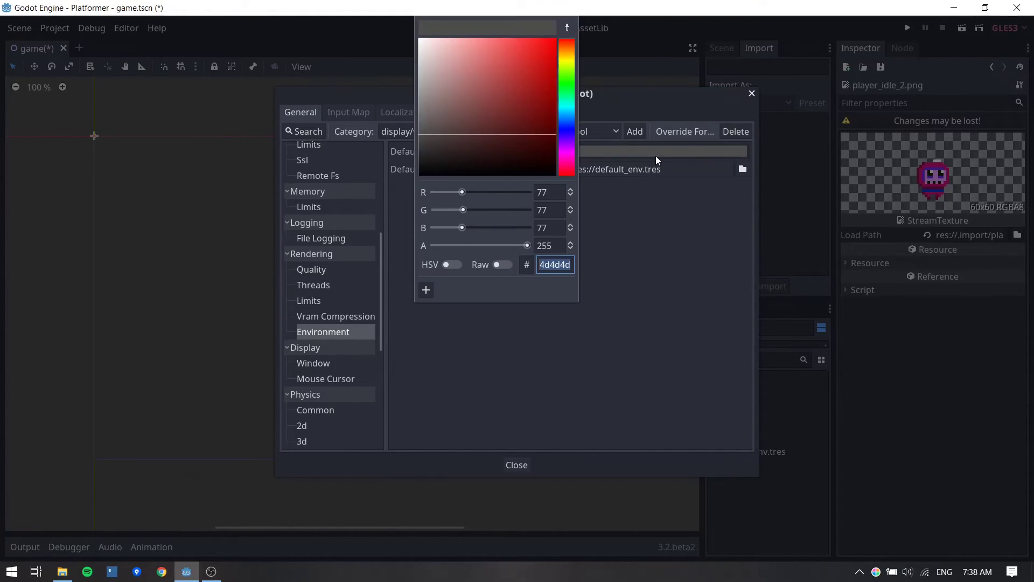
click(957, 12)
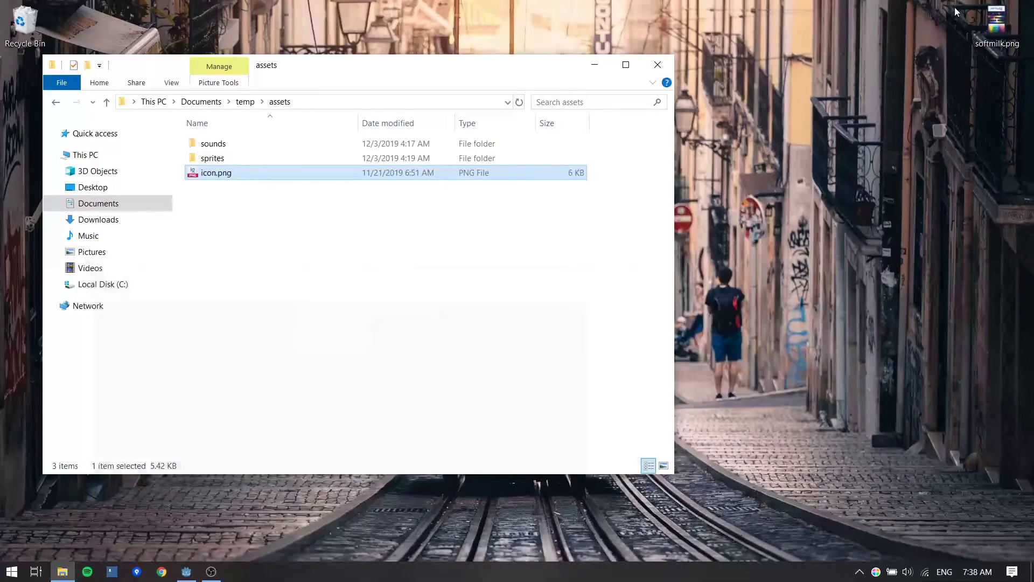
click(984, 22)
double_click(984, 21)
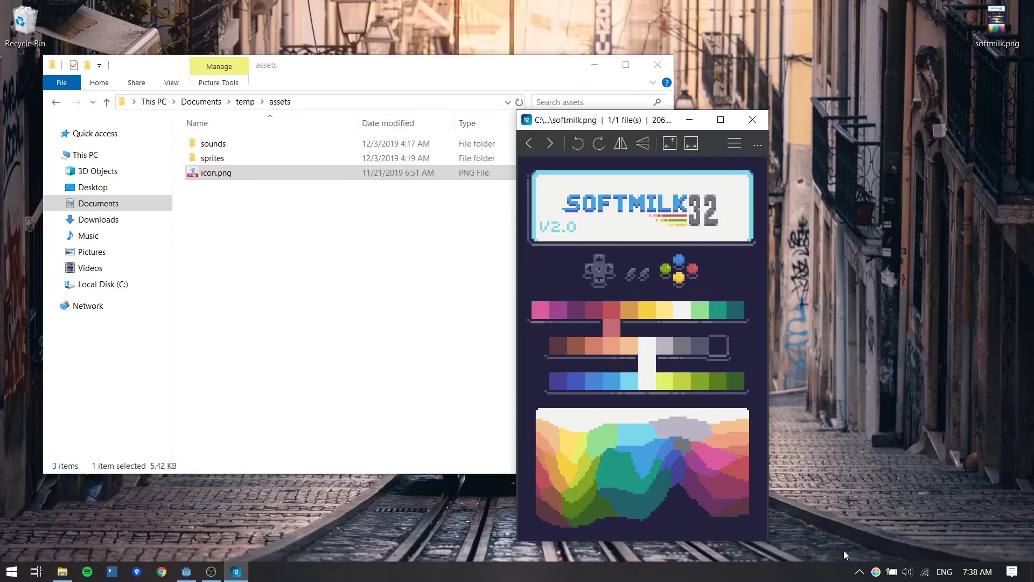
click(875, 572)
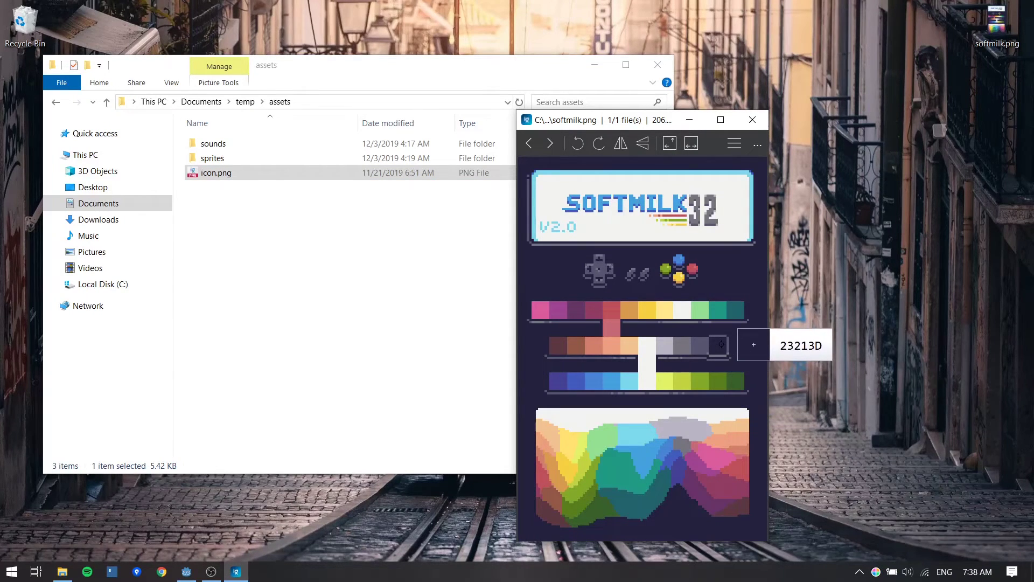
click(721, 344)
Return to Godot, set the Default Clear Color to 23213D and close the project settings.
click(186, 571)
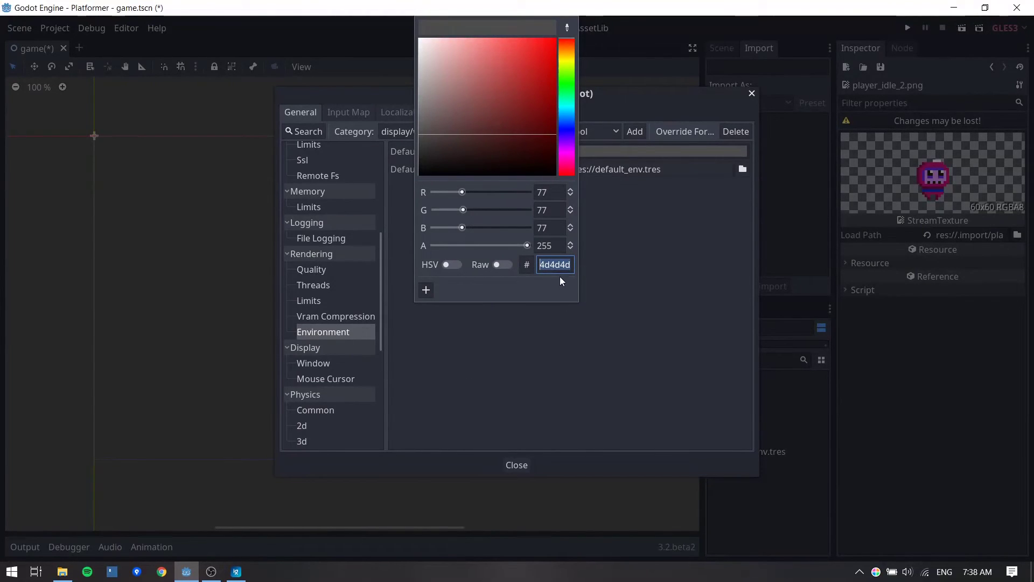
text(23213D)
key(Return)
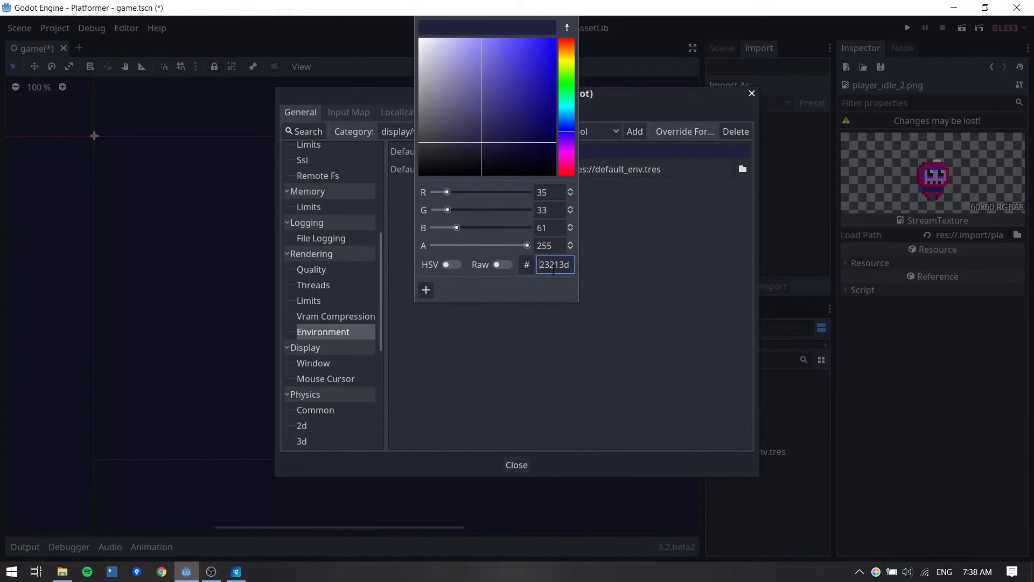
click(574, 249)
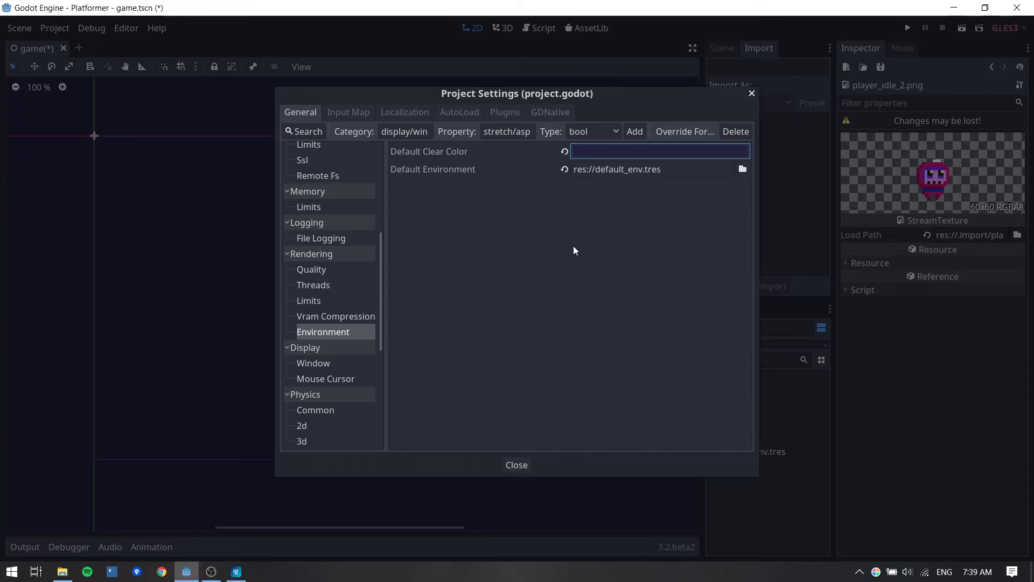
click(512, 465)
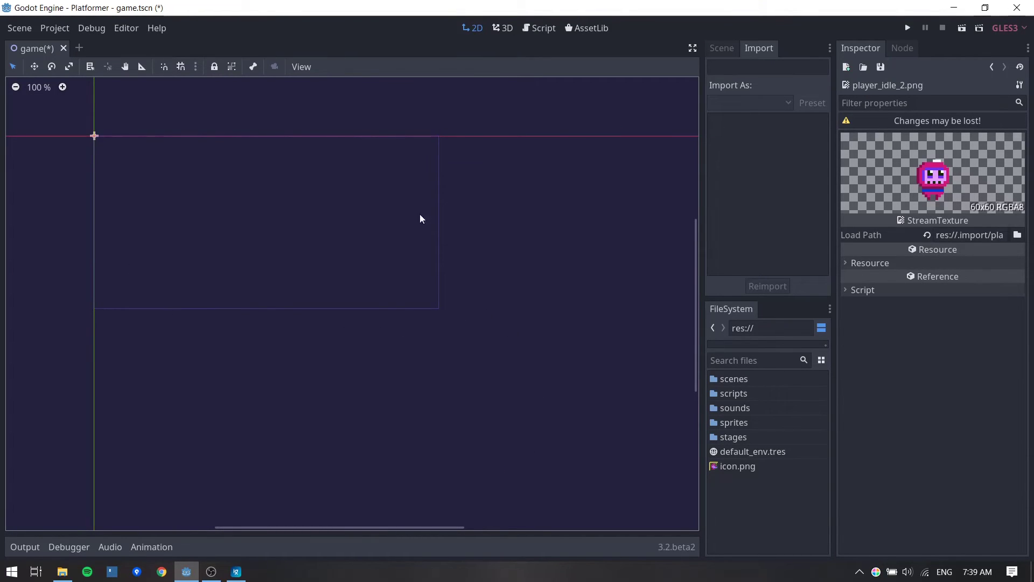
Run the project and choose res://stages/game.tscn as its main scene.
middle_drag(382, 244, 438, 260)
scroll(366, 254, up, 2)
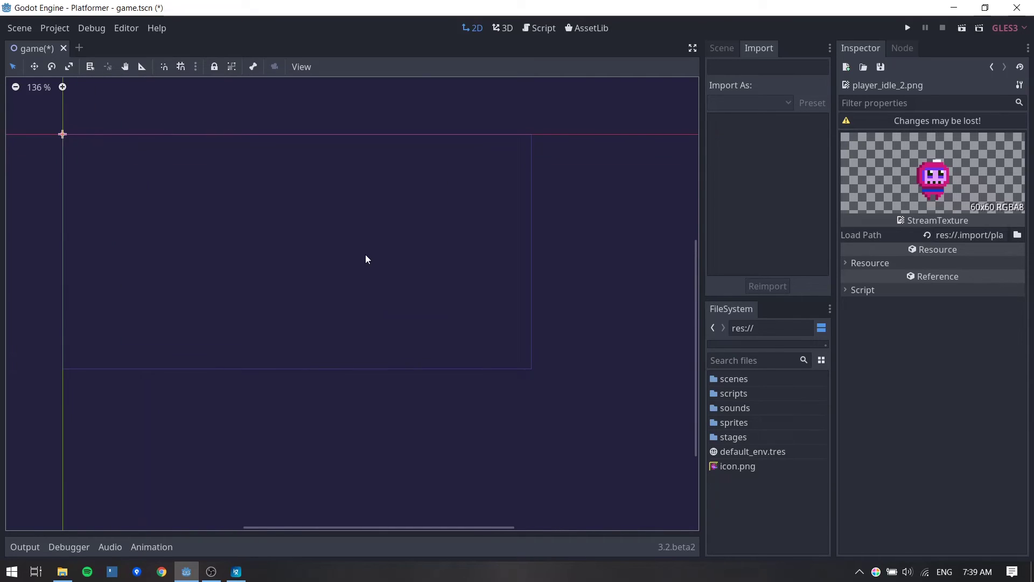
middle_drag(347, 246, 393, 276)
scroll(394, 269, up, 1)
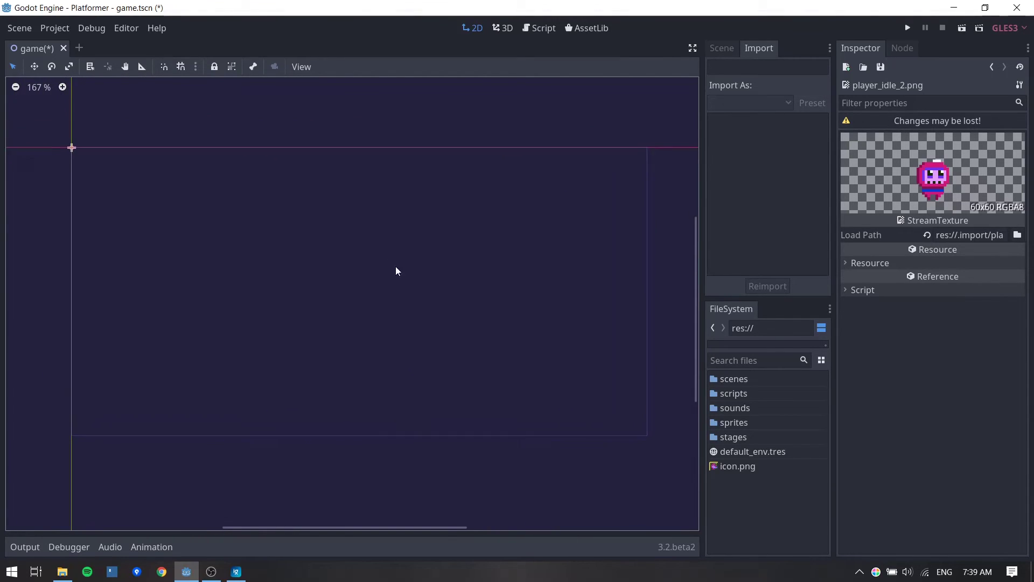
click(908, 27)
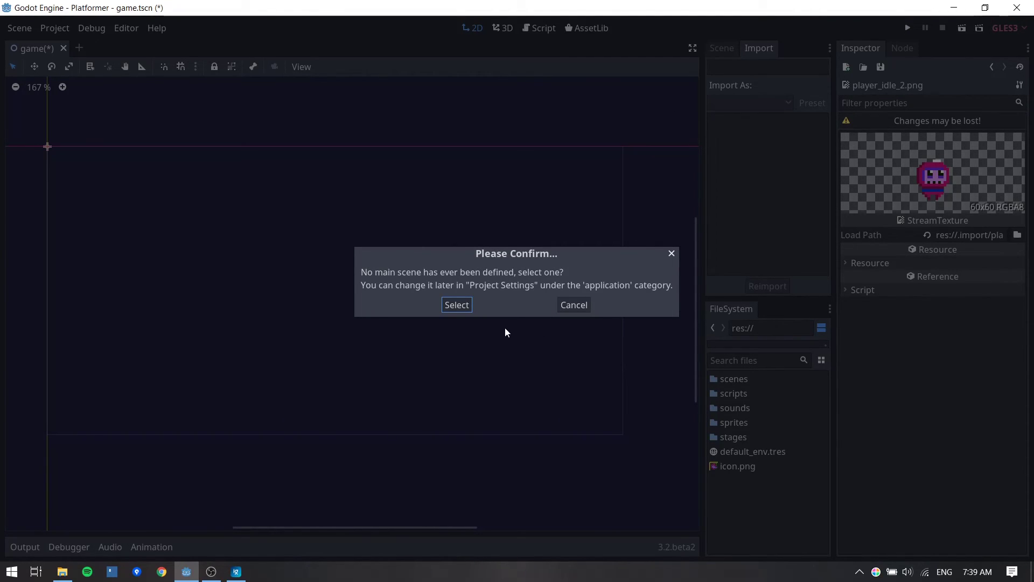
click(456, 305)
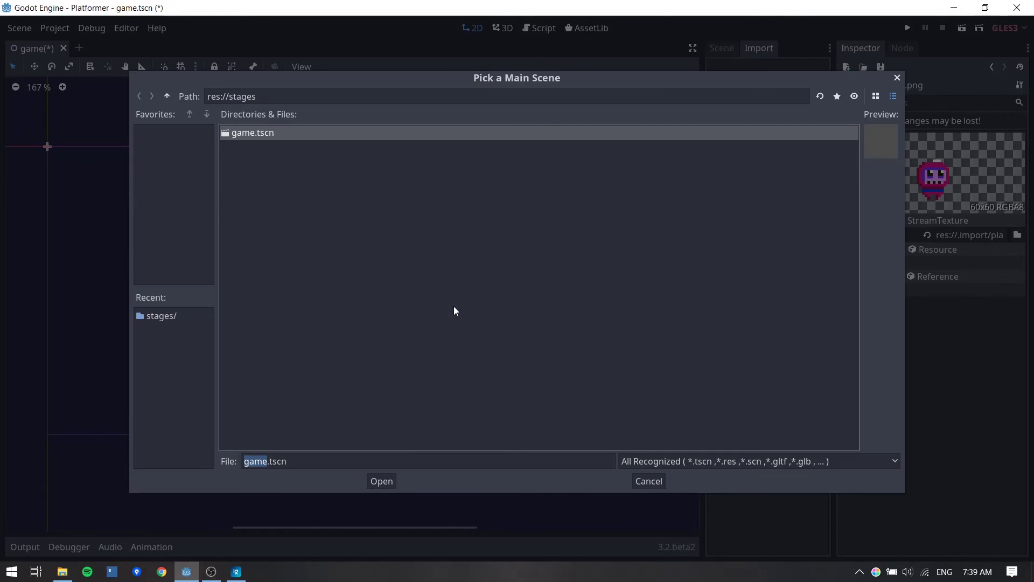
double_click(255, 133)
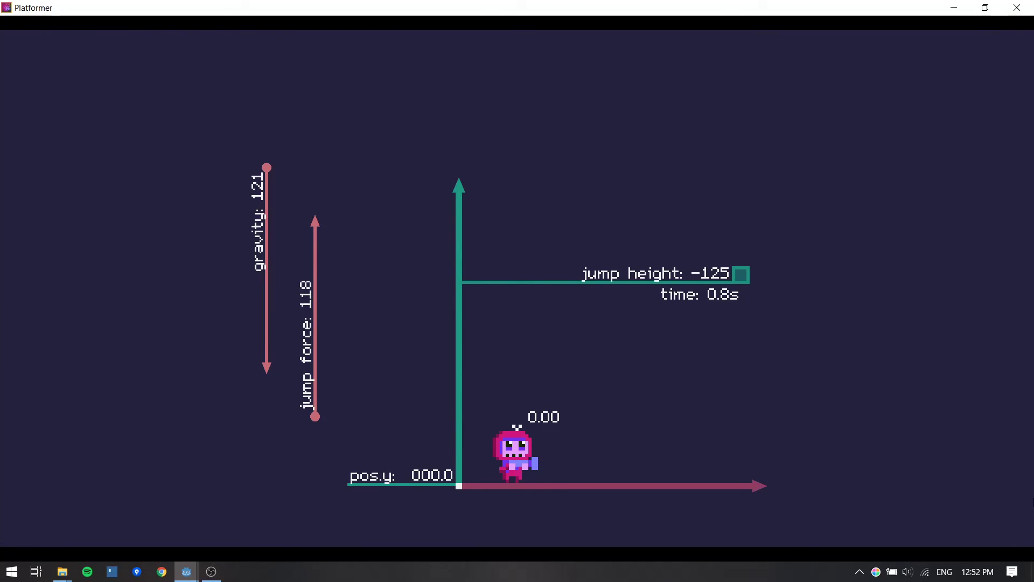
Make the player character jump three times in the running Platformer game to examine its jump motion.
key(space)
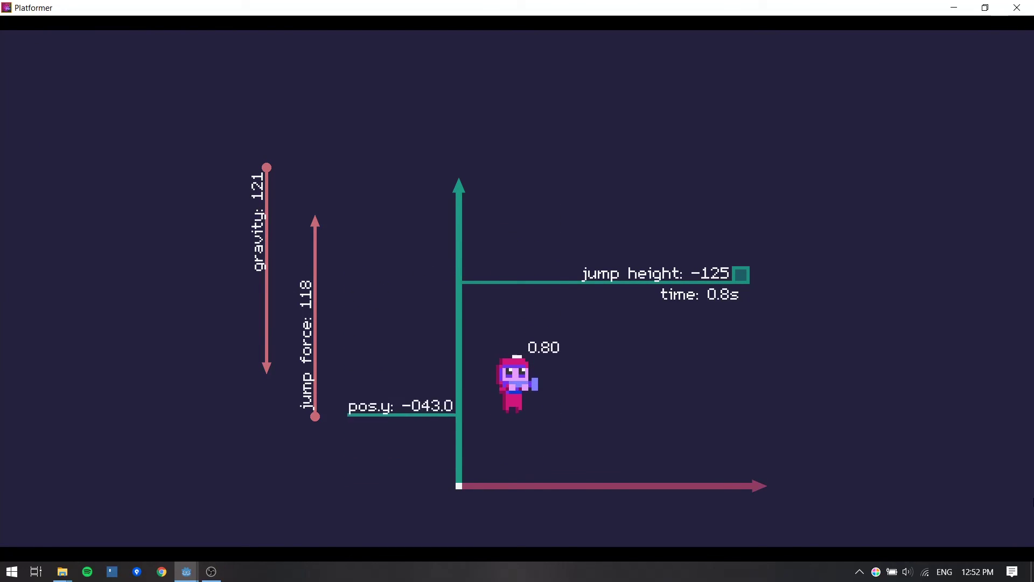
key(space)
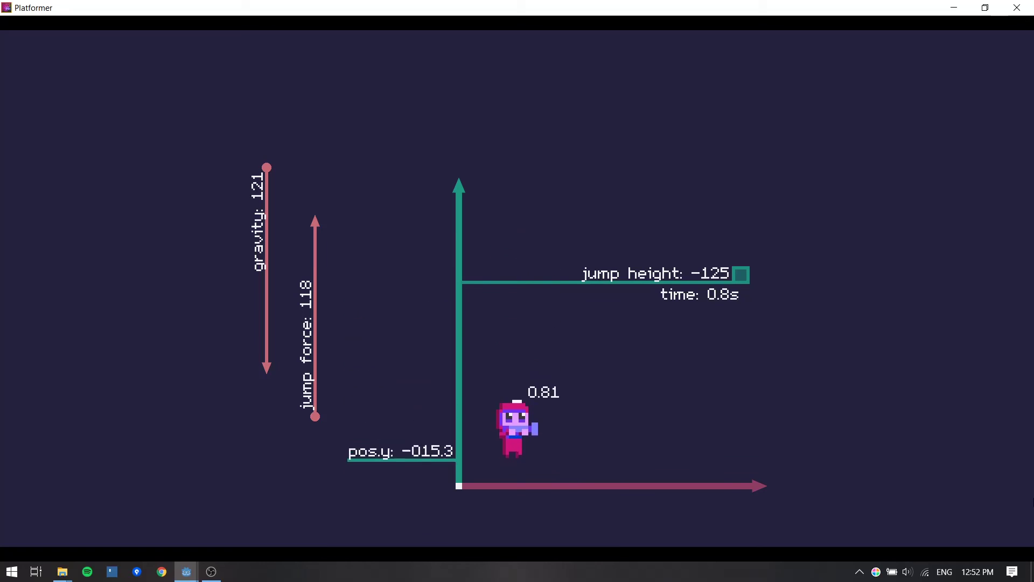
key(space)
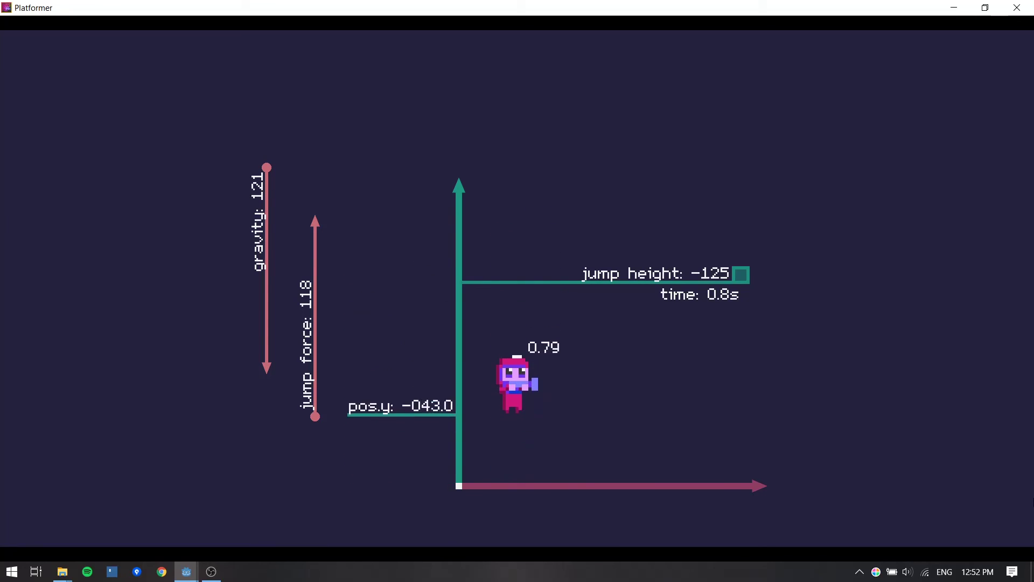